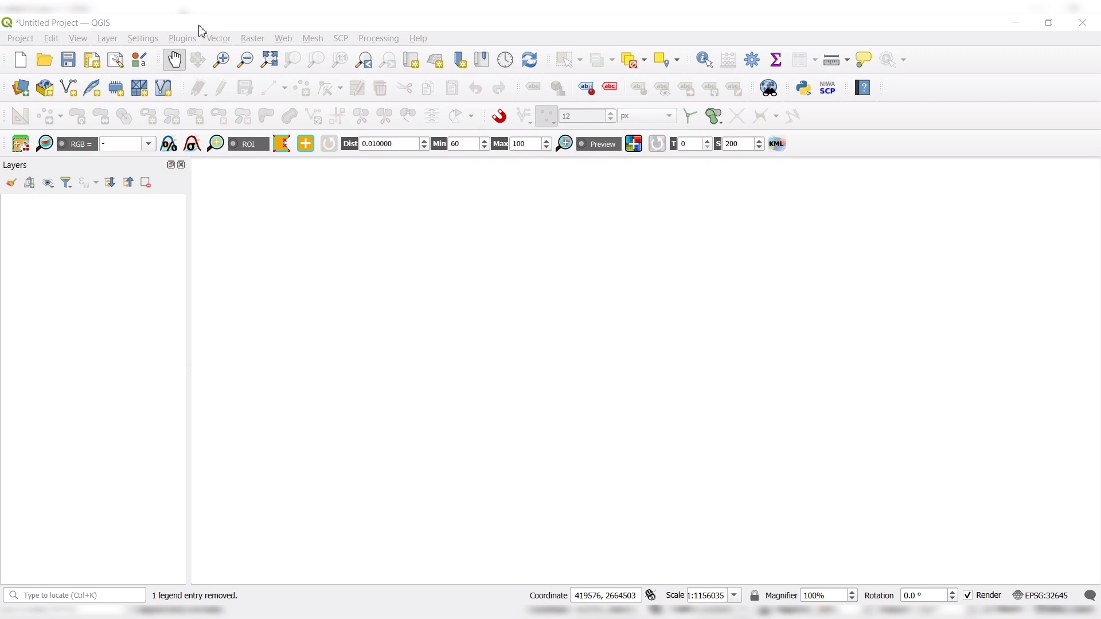
Add the raster FCC_STACK.tif from the fcc folder to the project as a layer.
{"action": "left_click", "coordinate": [109, 39]}
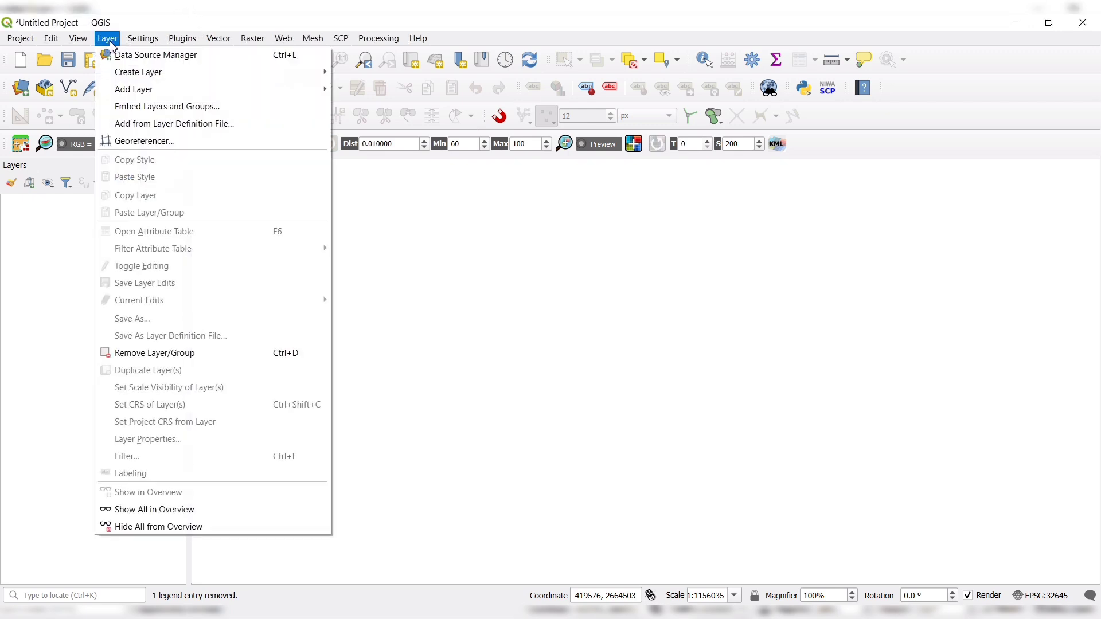
{"action": "mouse_move", "coordinate": [191, 91]}
{"action": "left_click", "coordinate": [351, 107]}
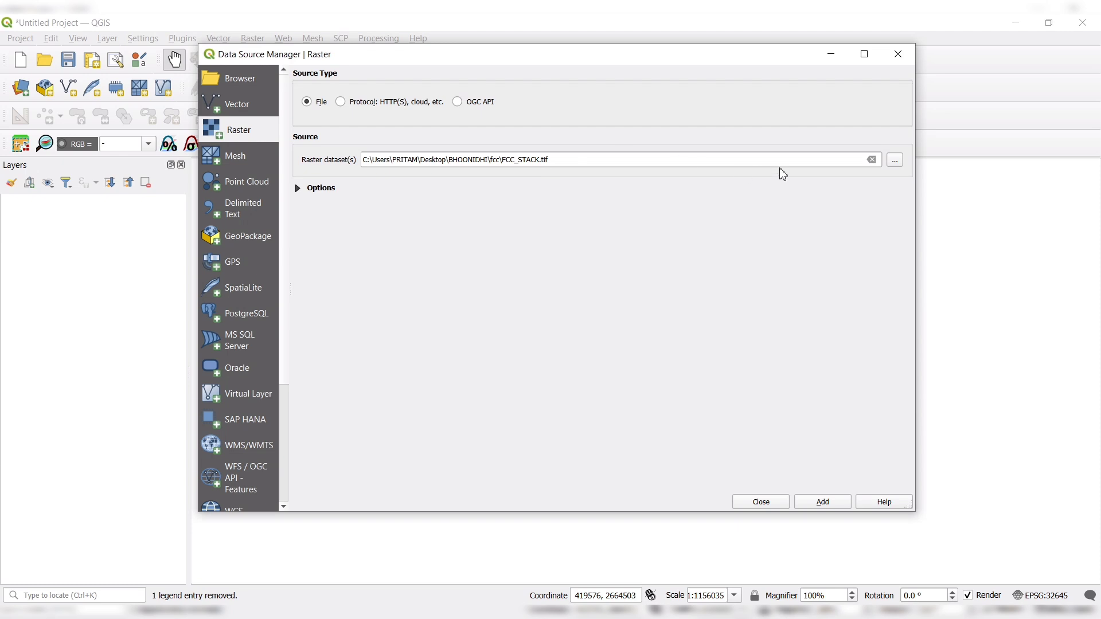
{"action": "left_click", "coordinate": [895, 160]}
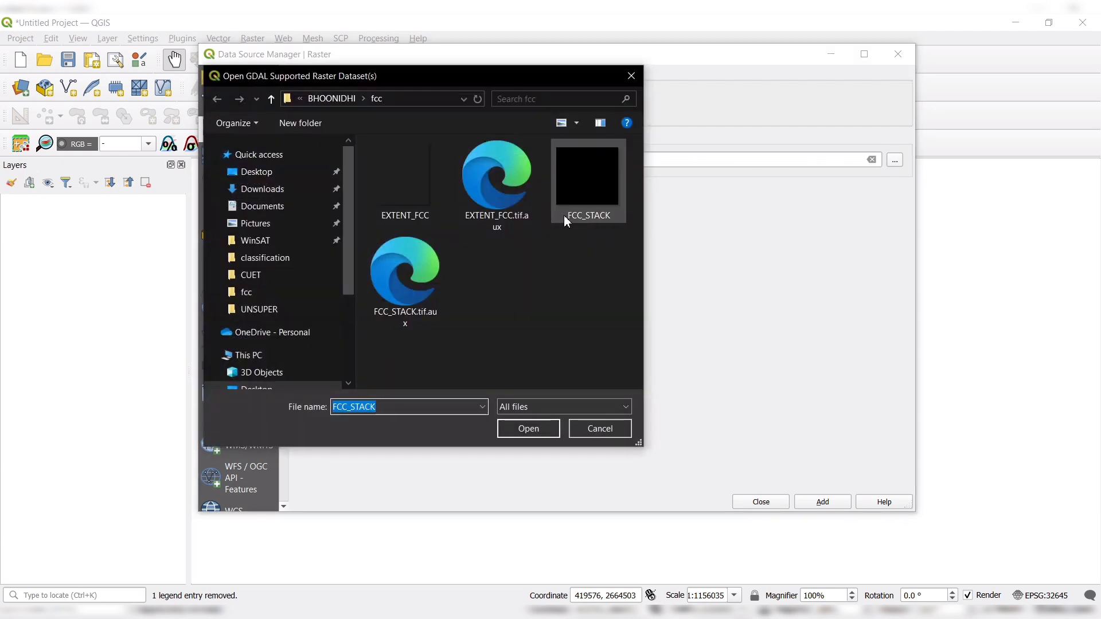
{"action": "left_click", "coordinate": [581, 185]}
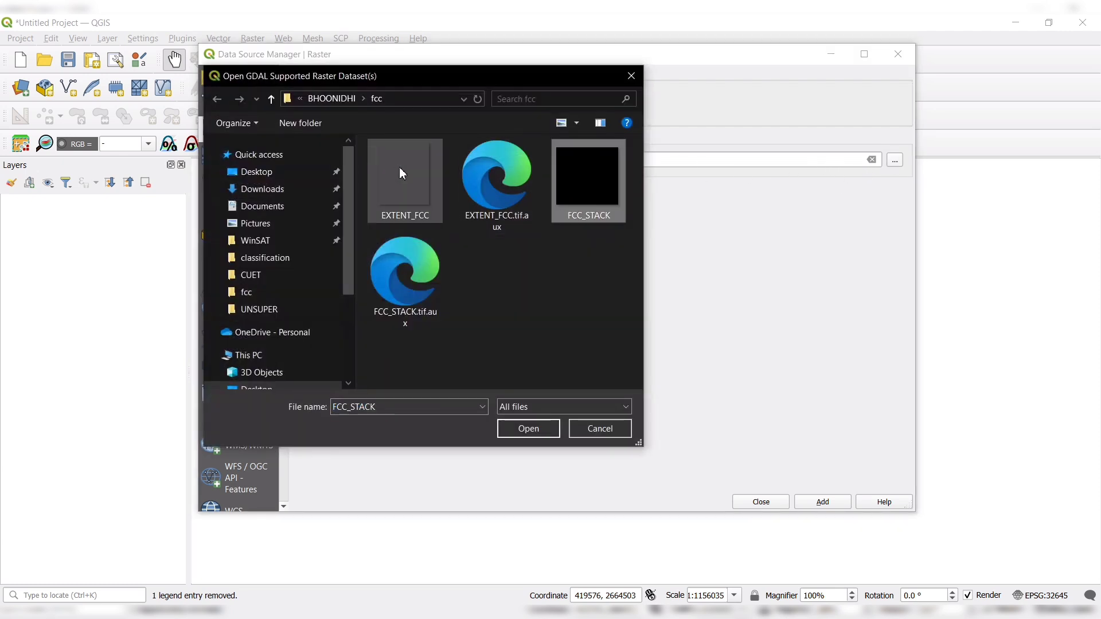
{"action": "left_click", "coordinate": [528, 428]}
{"action": "left_click", "coordinate": [809, 504]}
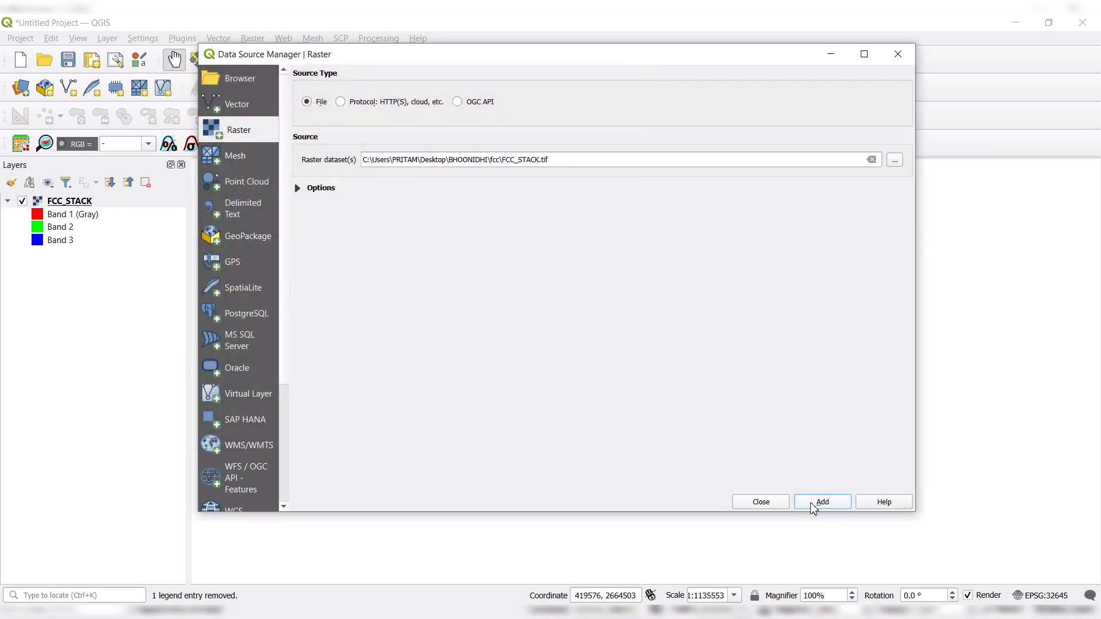
{"action": "left_click", "coordinate": [760, 502]}
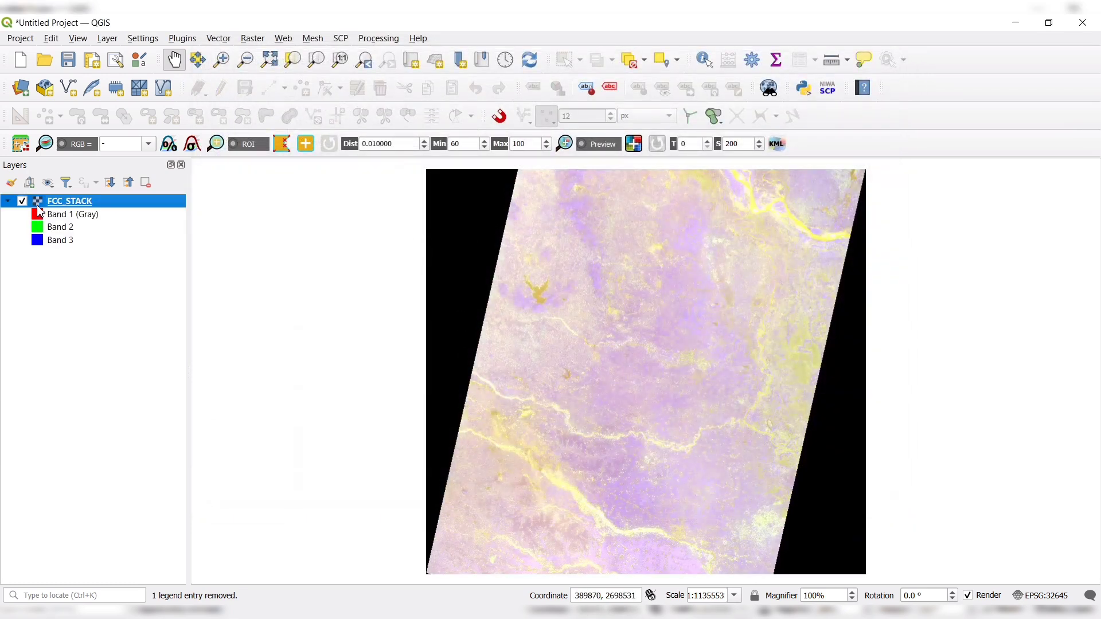
{"action": "left_click_drag", "start_coordinate": [537, 346], "coordinate": [506, 342]}
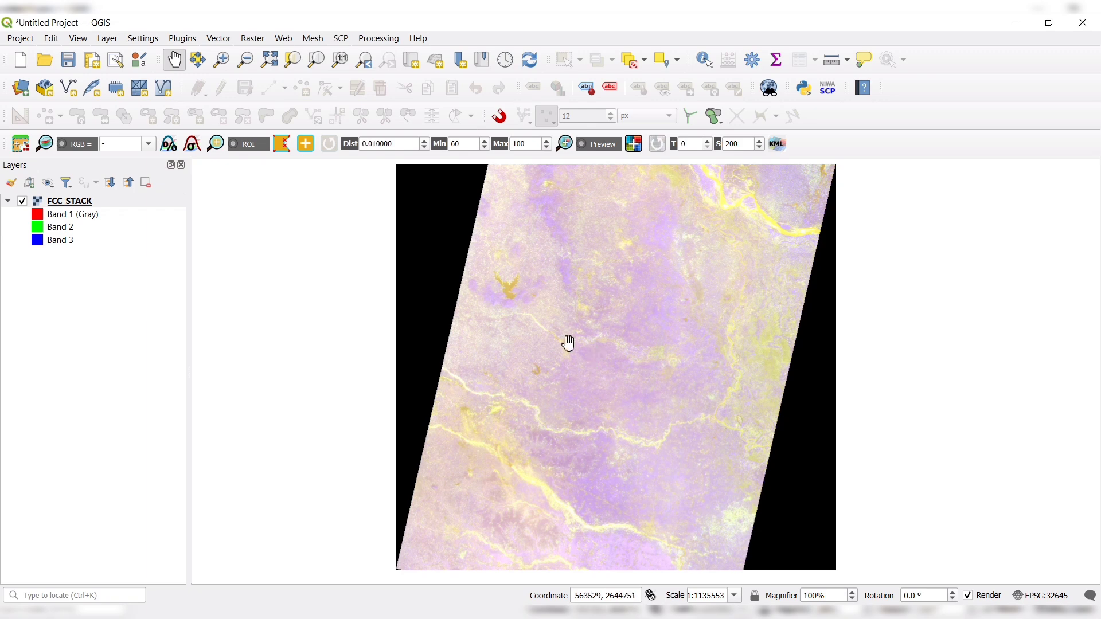
Start Clip Raster by Extent on FCC_STACK and draw a clipping extent on the map from about 568636, 2617710 to 640744, 2712652.
{"action": "left_click", "coordinate": [252, 38]}
{"action": "mouse_move", "coordinate": [269, 93]}
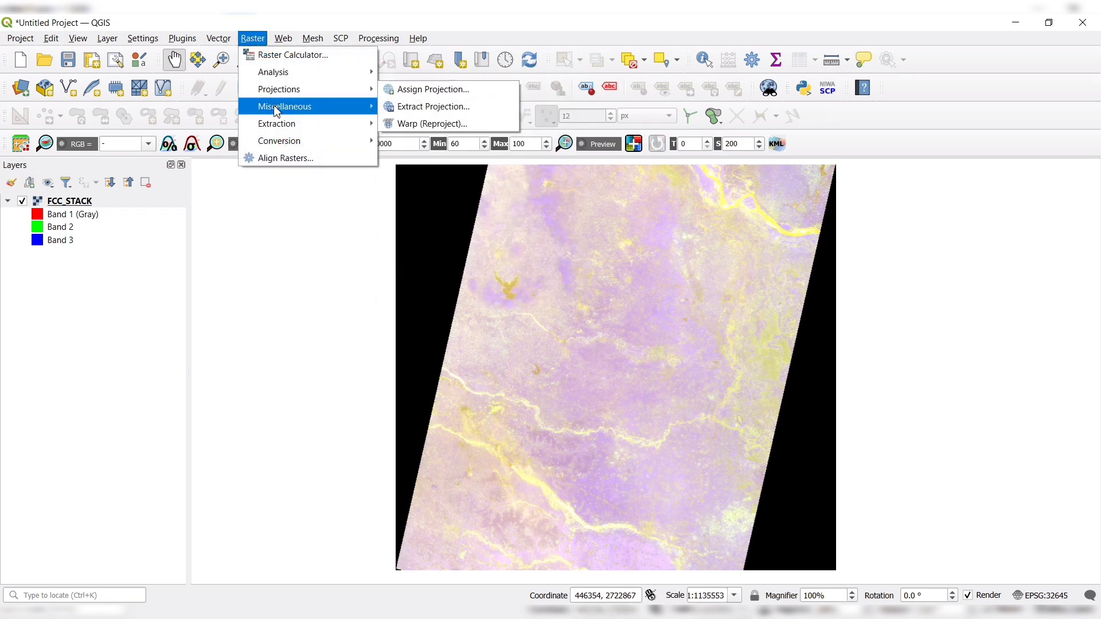
{"action": "mouse_move", "coordinate": [280, 125]}
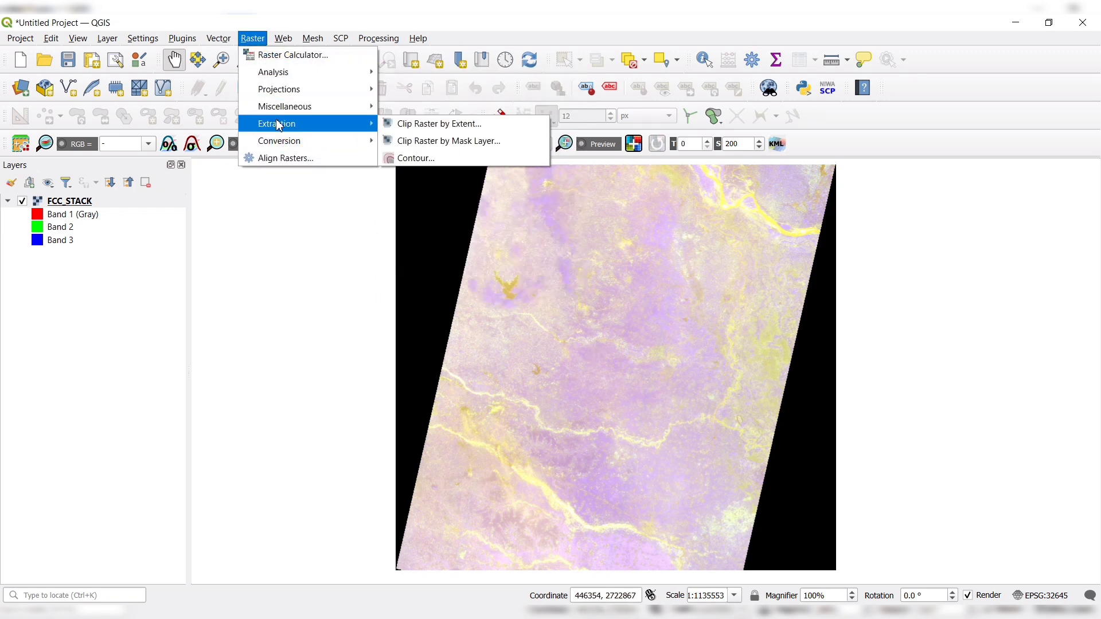
{"action": "left_click", "coordinate": [395, 126]}
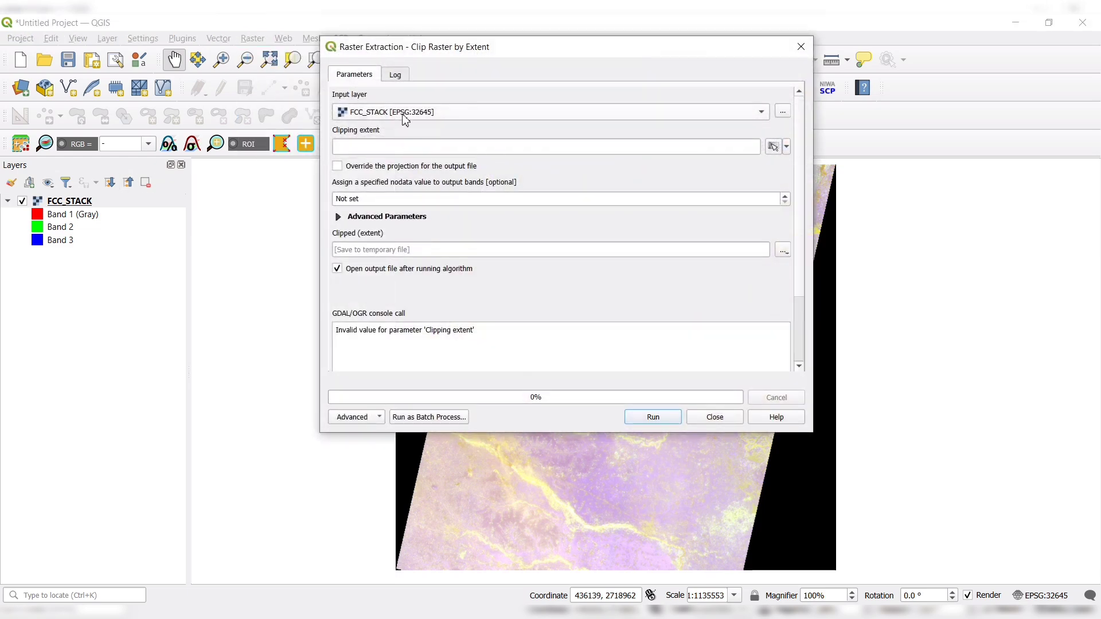
{"action": "left_click", "coordinate": [784, 147]}
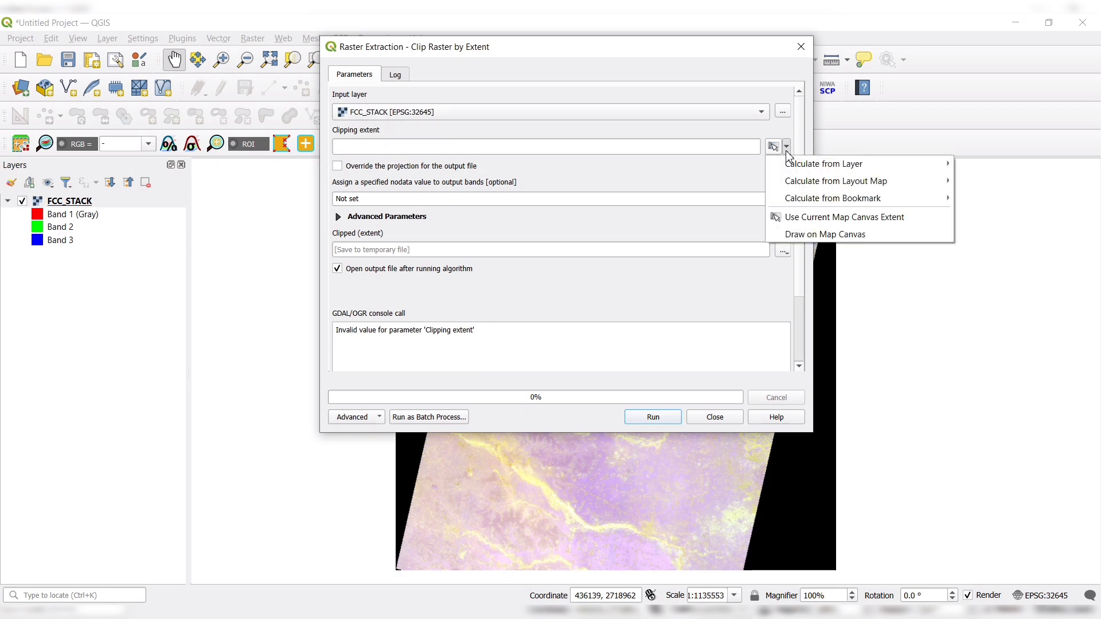
{"action": "left_click", "coordinate": [786, 233]}
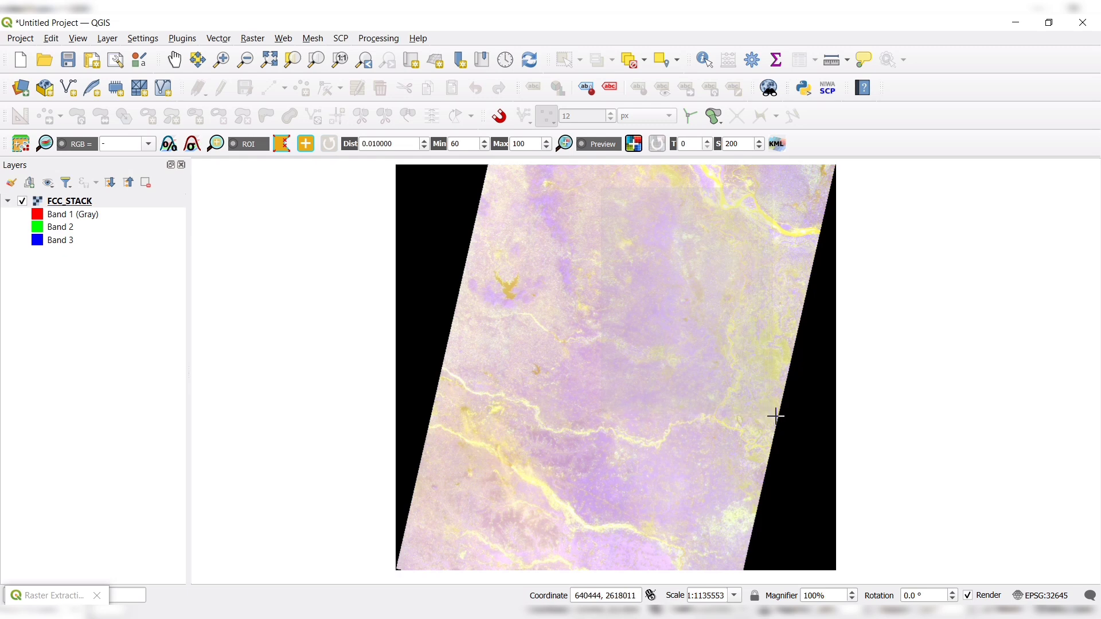
{"action": "left_click_drag", "start_coordinate": [775, 417], "coordinate": [776, 415]}
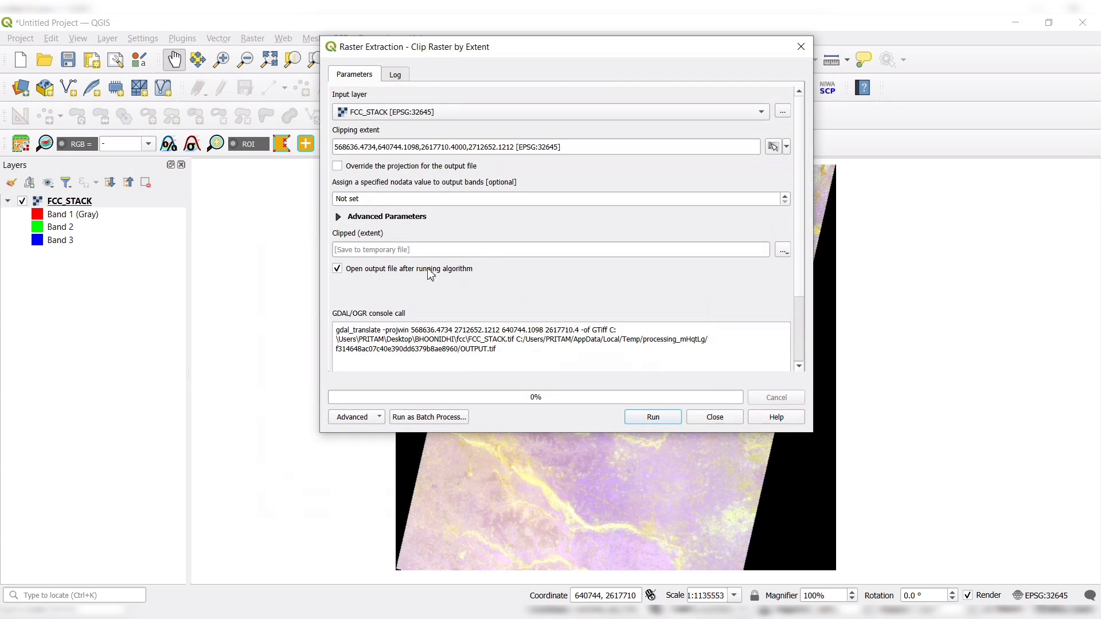
Choose to save the clipped output to a file and create a folder named FOLDER FOR CLASSIFICATION inside the classification folder.
{"action": "left_click", "coordinate": [782, 250]}
{"action": "left_click", "coordinate": [818, 284]}
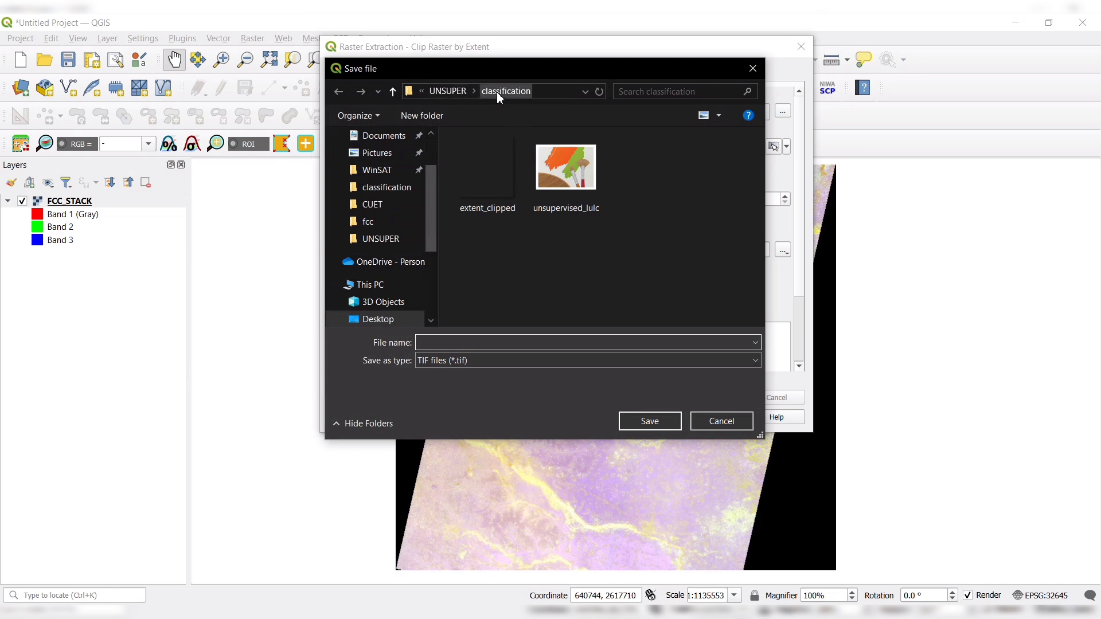
{"action": "left_click", "coordinate": [425, 114]}
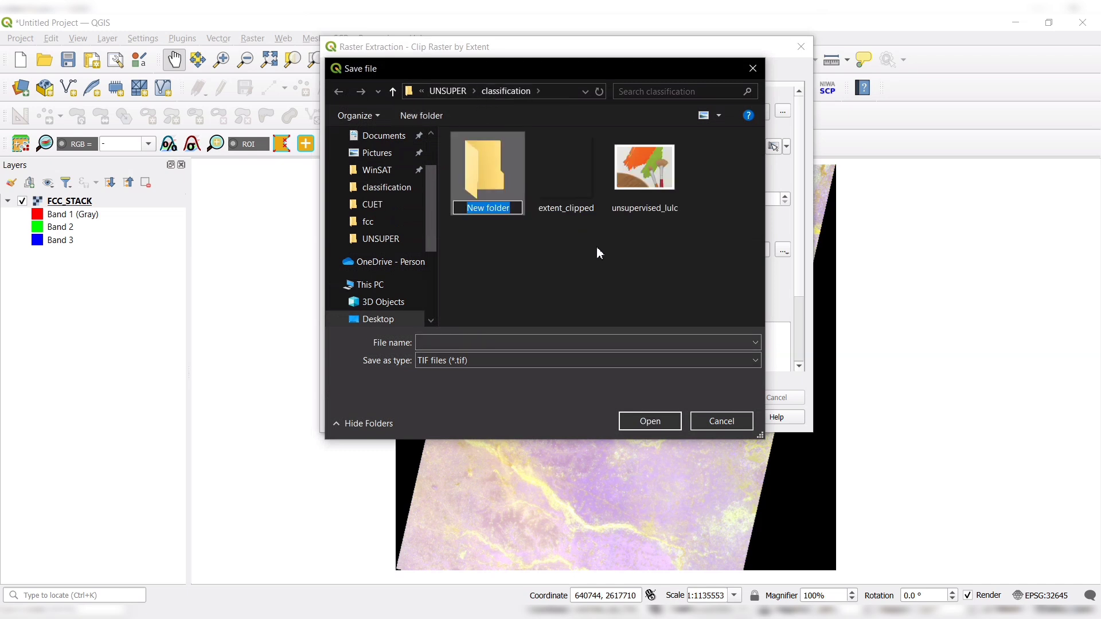
{"action": "type", "text": "FOL"}
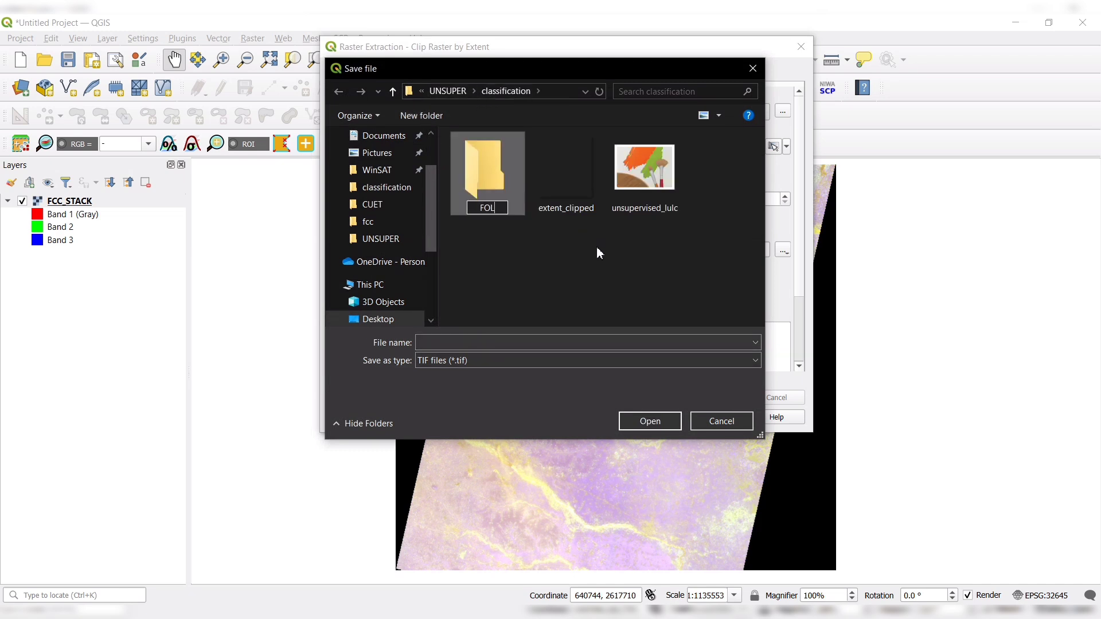
{"action": "type", "text": "DER FOR CLA"}
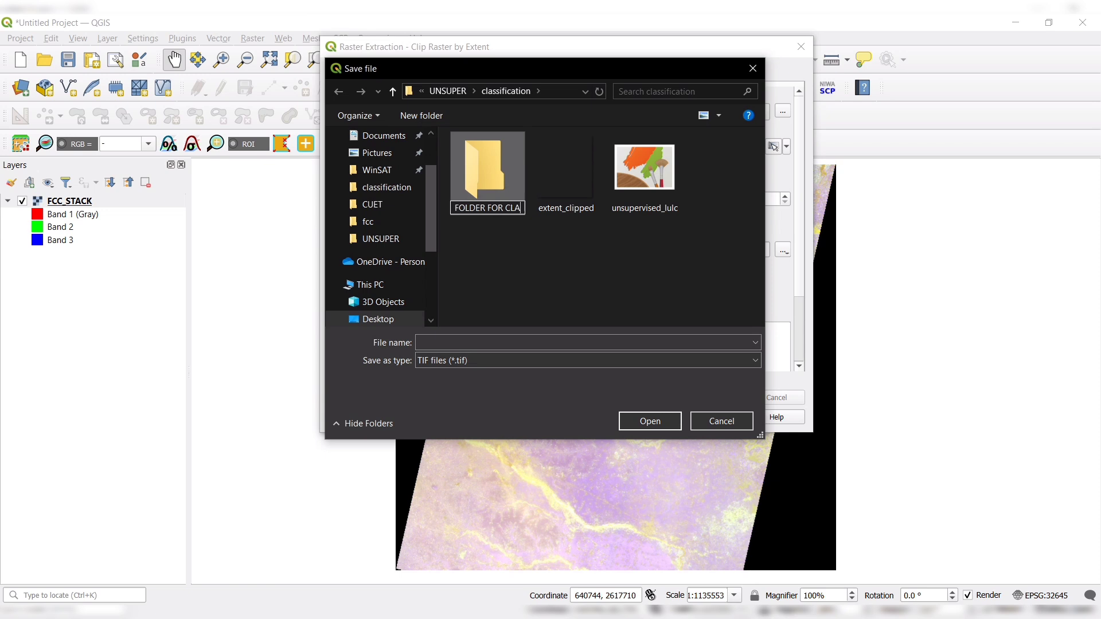
{"action": "type", "text": "SSIFICATI"}
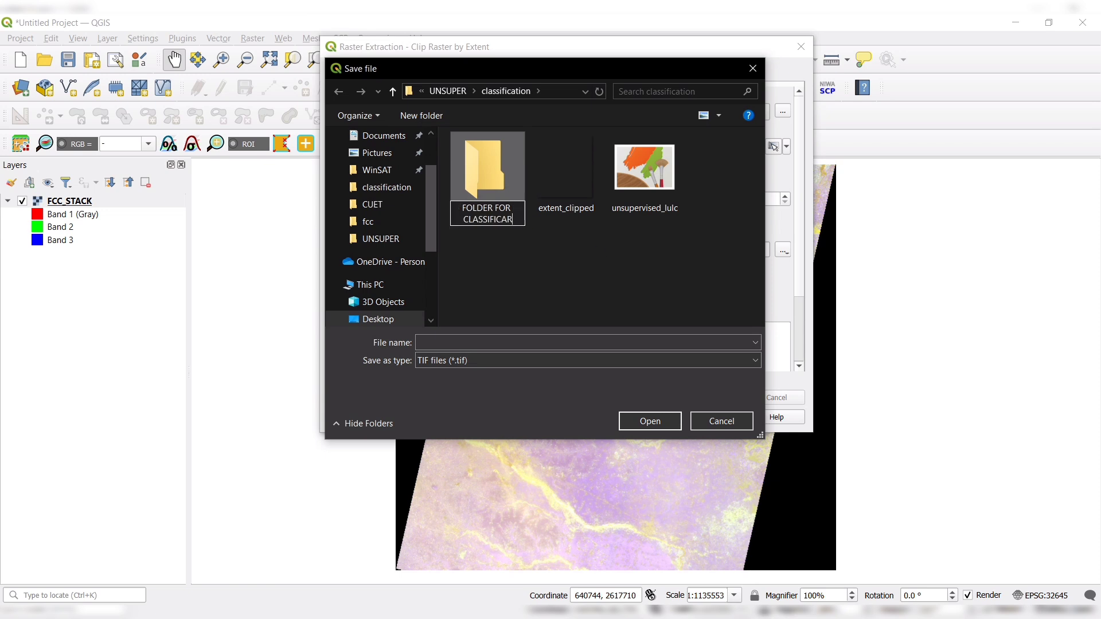
{"action": "type", "text": "ON"}
{"action": "key", "text": "Return"}
Save the clipped output as EXTENT in FOLDER FOR CLASSIFICATION, run the clip and close the tool.
{"action": "double_click", "coordinate": [499, 171]}
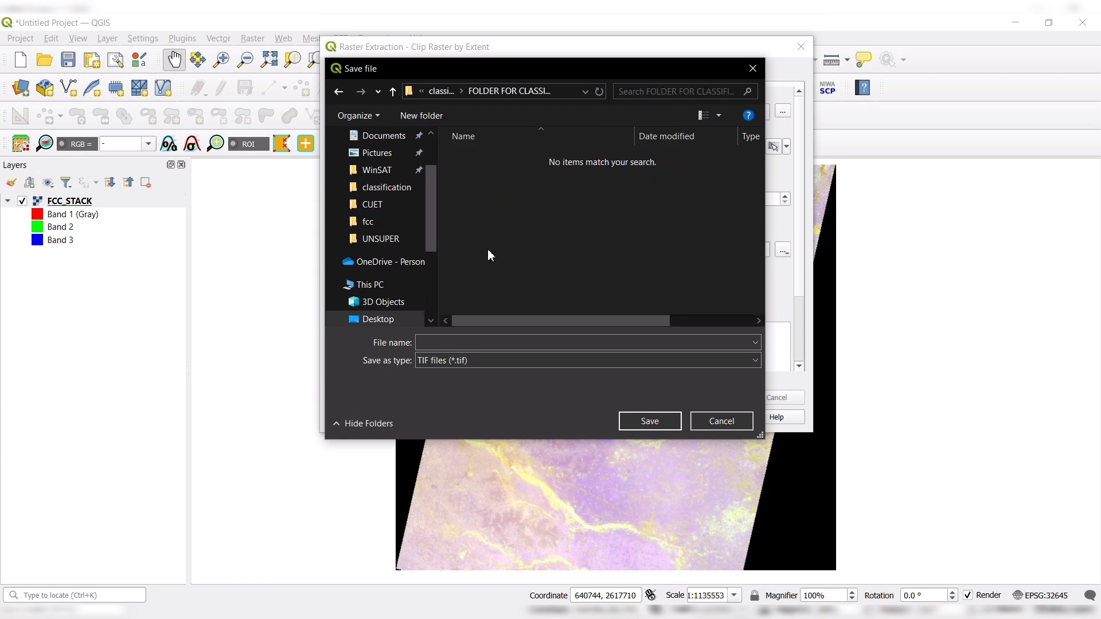
{"action": "left_click", "coordinate": [475, 343]}
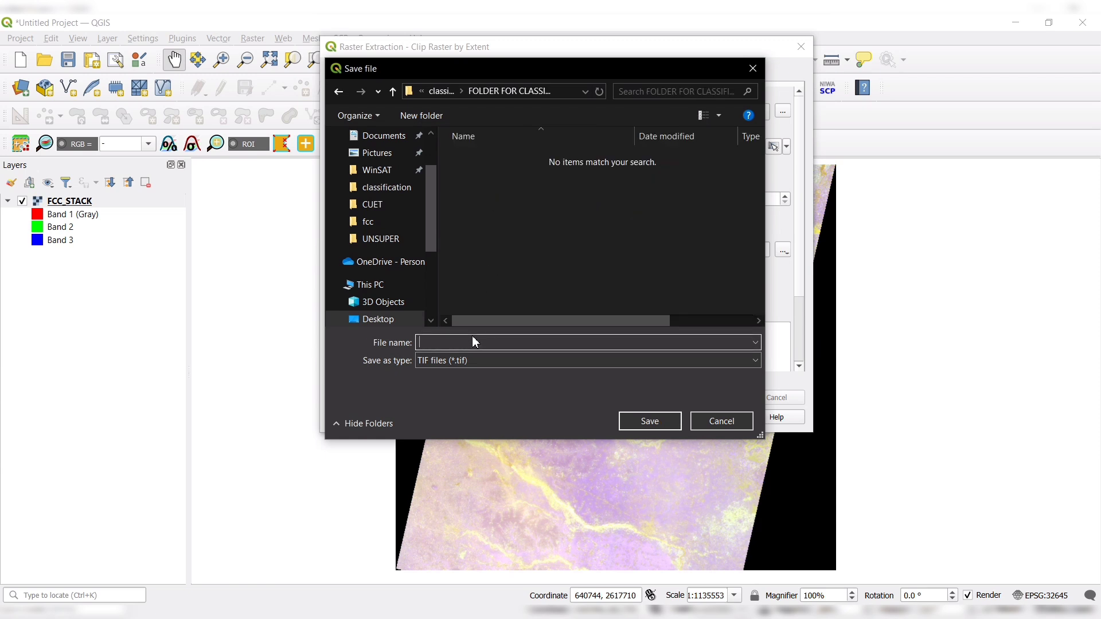
{"action": "type", "text": "EXTENT"}
{"action": "left_click", "coordinate": [644, 424]}
{"action": "left_click", "coordinate": [659, 419]}
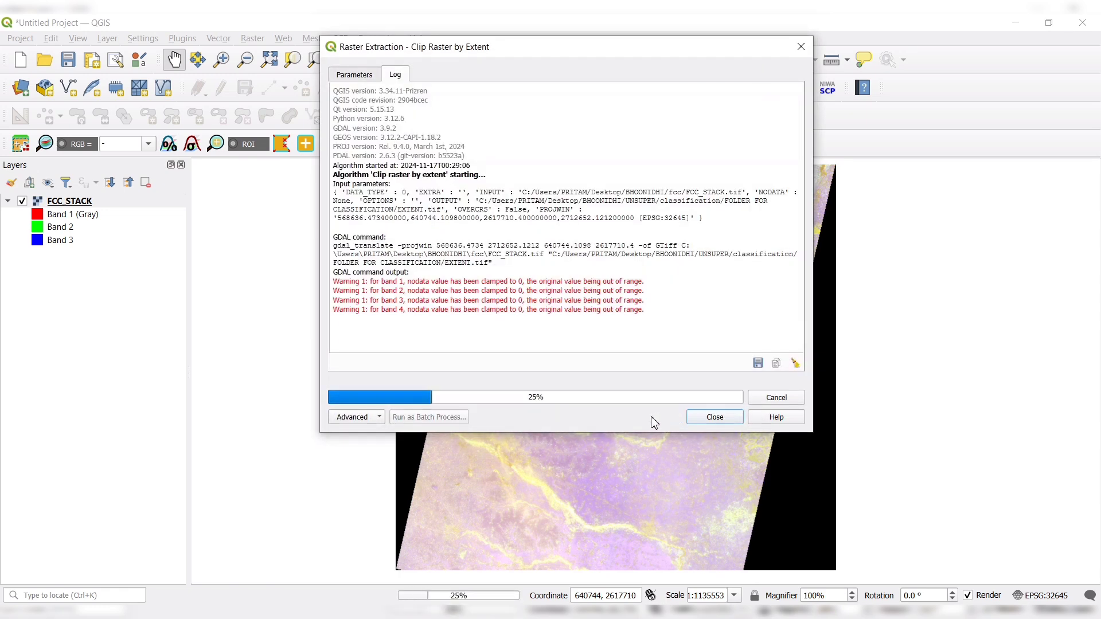
{"action": "left_click", "coordinate": [715, 418]}
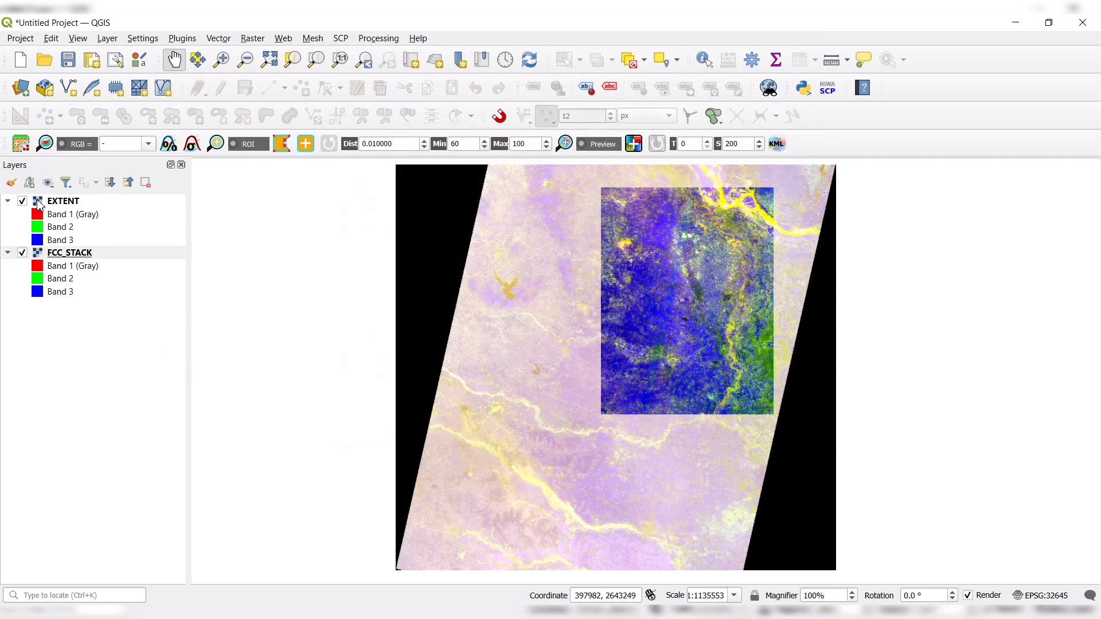
Hide the FCC_STACK layer and zoom the map to the EXTENT layer.
{"action": "left_click", "coordinate": [22, 253]}
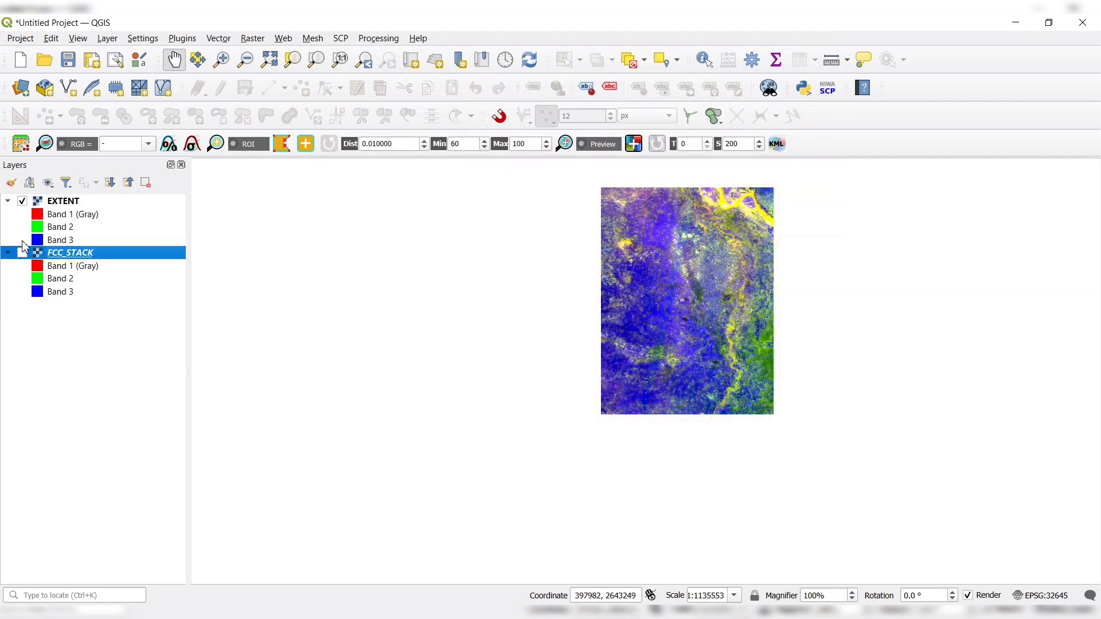
{"action": "right_click", "coordinate": [47, 200]}
{"action": "left_click", "coordinate": [89, 212]}
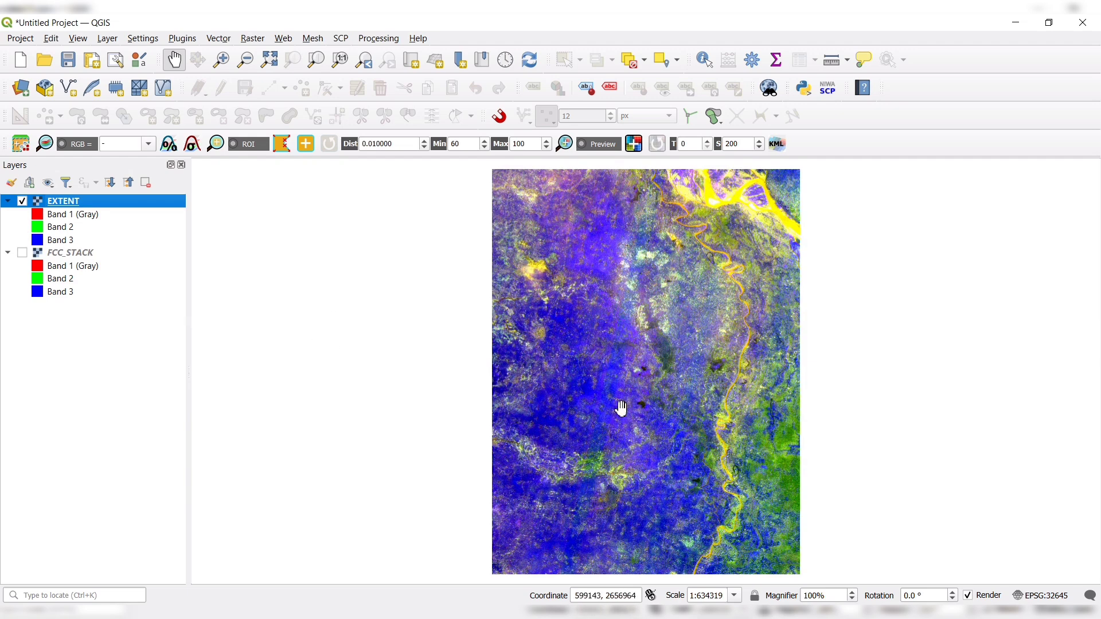
In the EXTENT layer's symbology, assign Band 3 to the red channel and Band 1 (Gray) to the blue channel.
{"action": "right_click", "coordinate": [99, 202]}
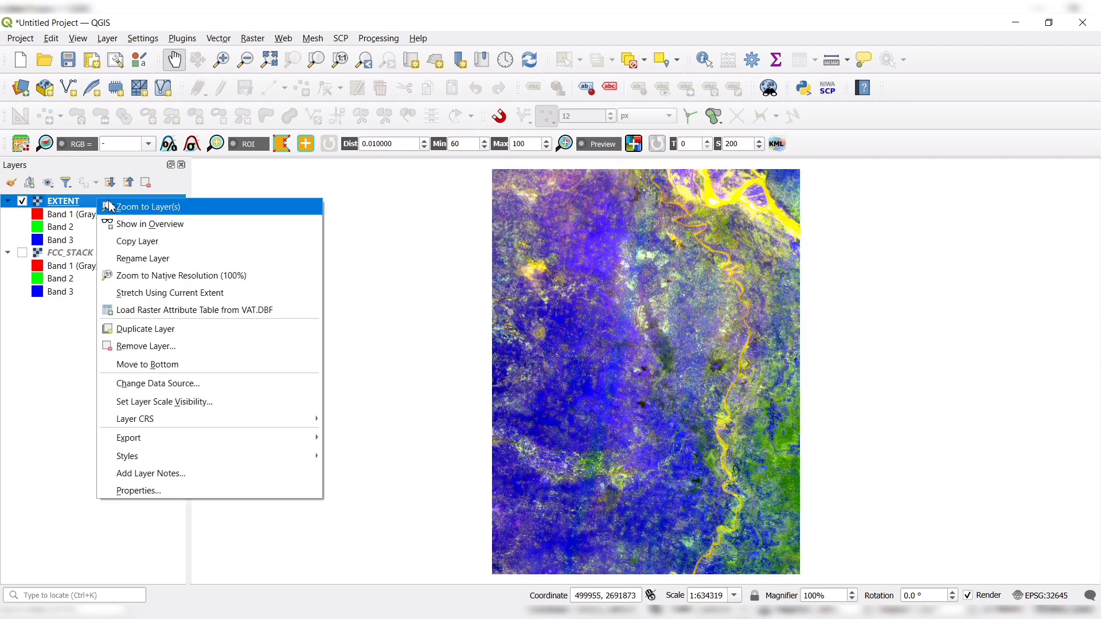
{"action": "left_click", "coordinate": [147, 490]}
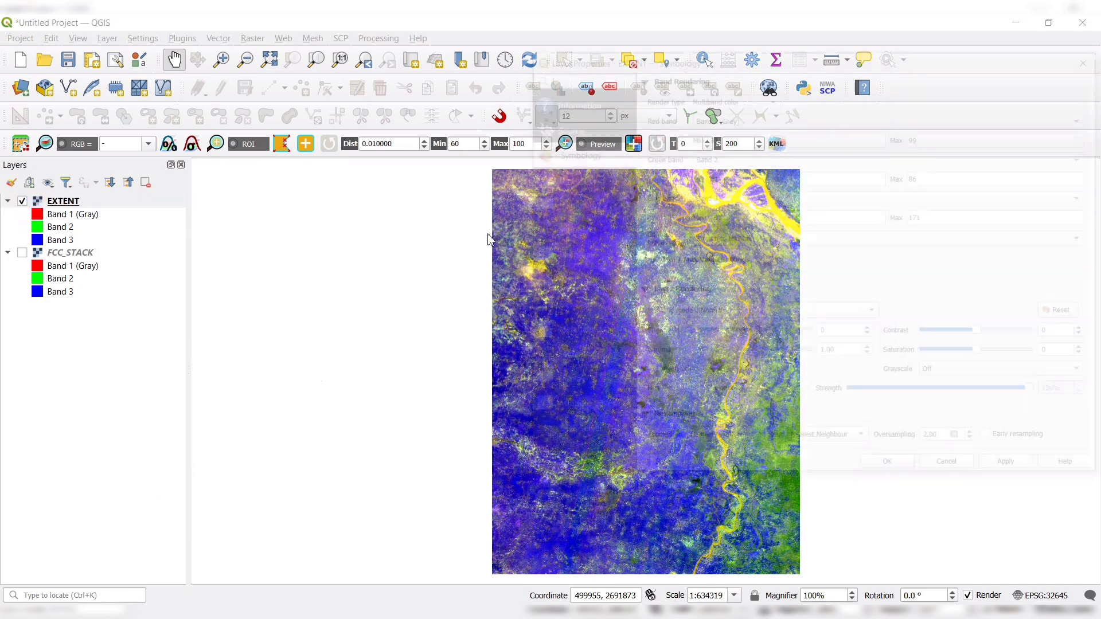
{"action": "left_click_drag", "start_coordinate": [685, 66], "coordinate": [450, 66]}
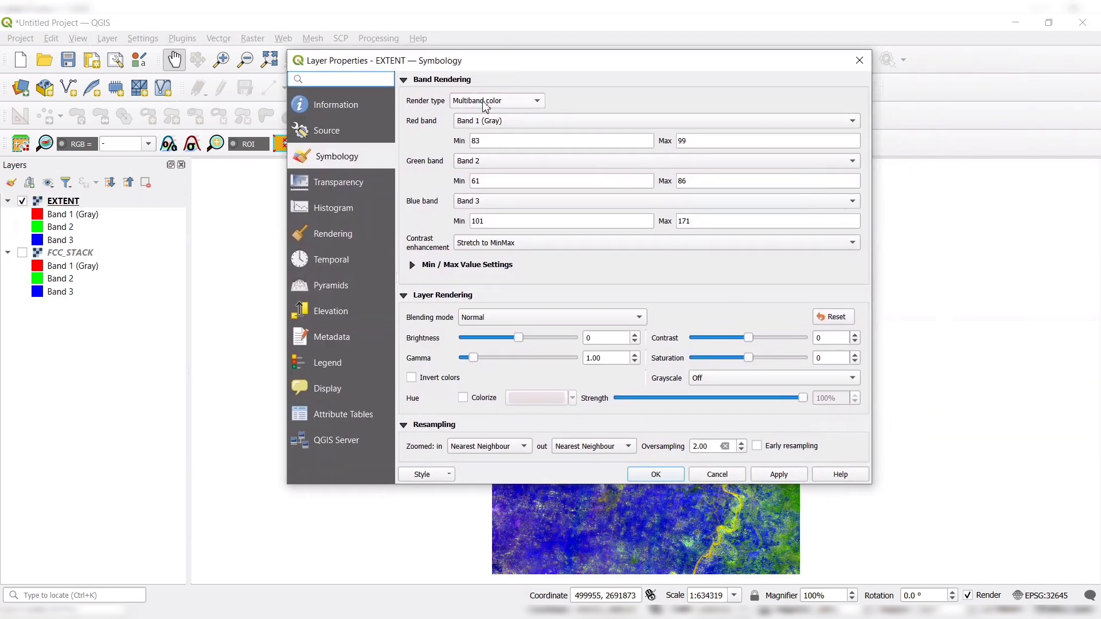
{"action": "left_click", "coordinate": [502, 122]}
{"action": "left_click", "coordinate": [492, 149]}
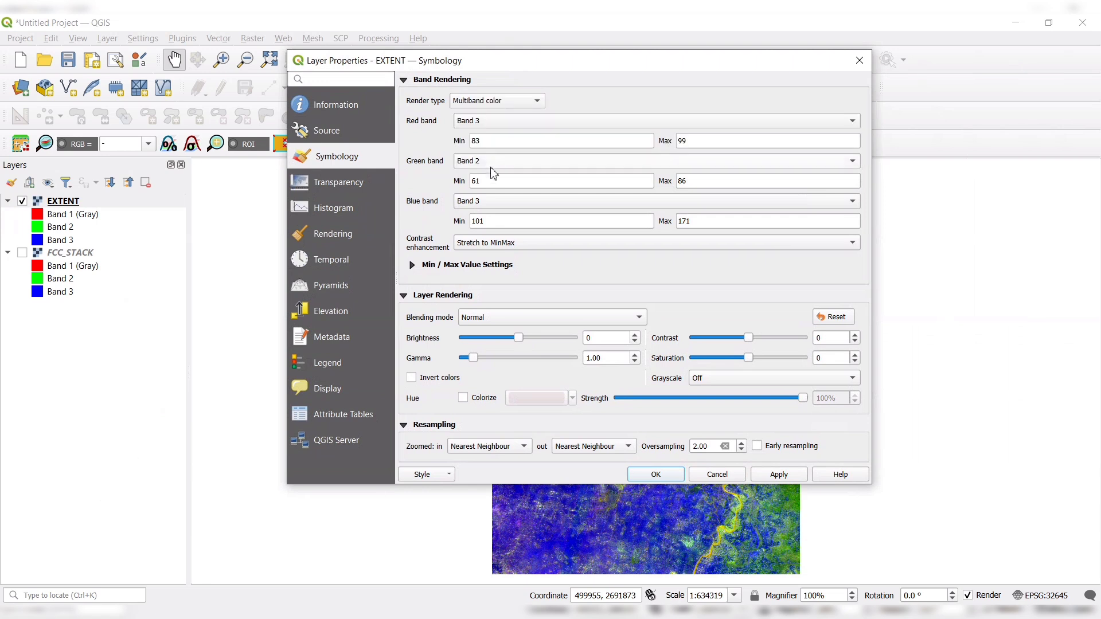
{"action": "left_click", "coordinate": [479, 203]}
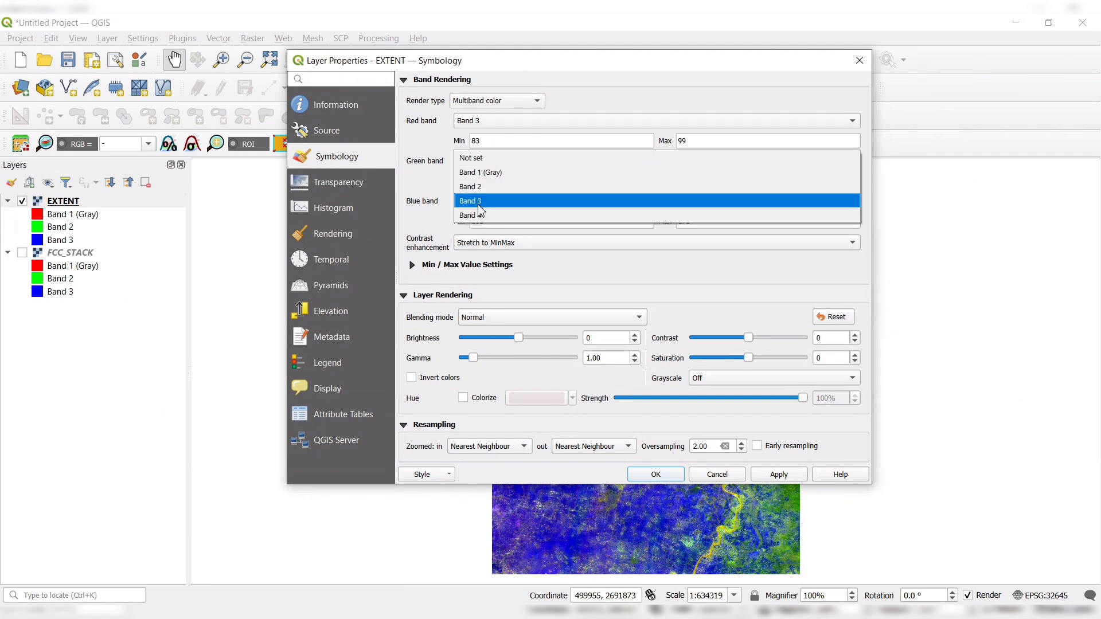
{"action": "left_click", "coordinate": [487, 174]}
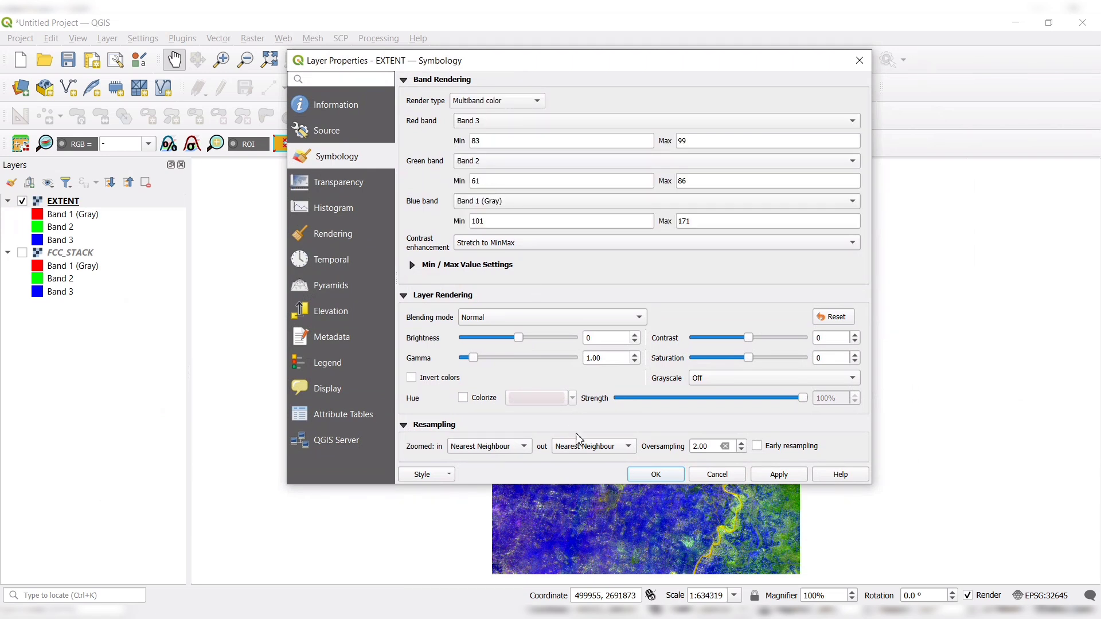
Set the EXTENT layer's min/max values to mean +/- standard deviation × 2.00 and apply the symbology.
{"action": "left_click", "coordinate": [416, 266]}
{"action": "left_click", "coordinate": [420, 350]}
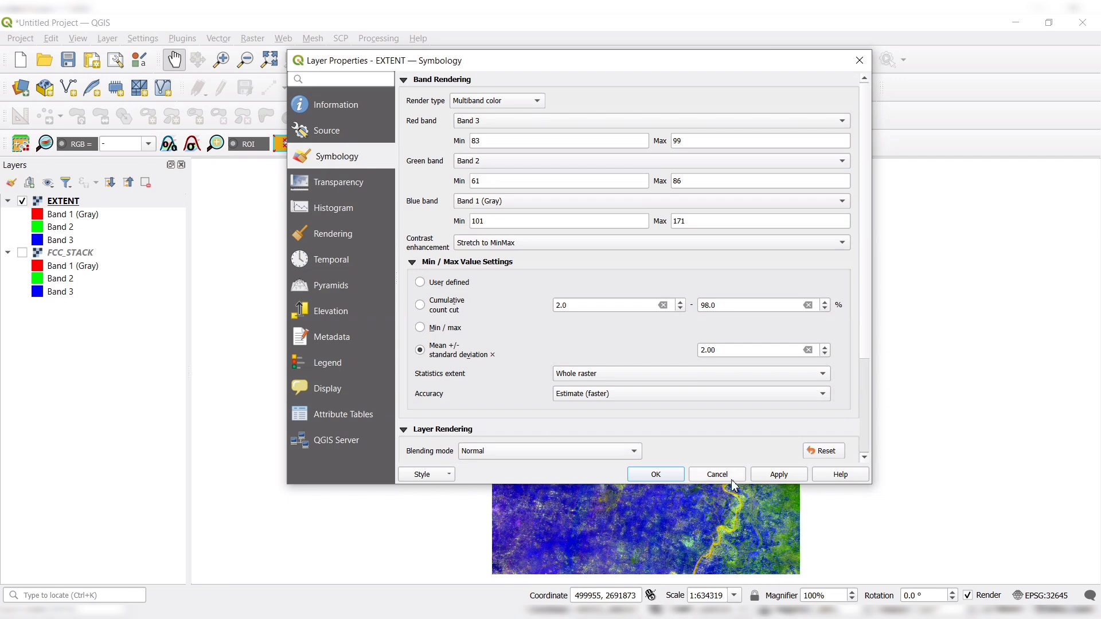
{"action": "left_click", "coordinate": [757, 478]}
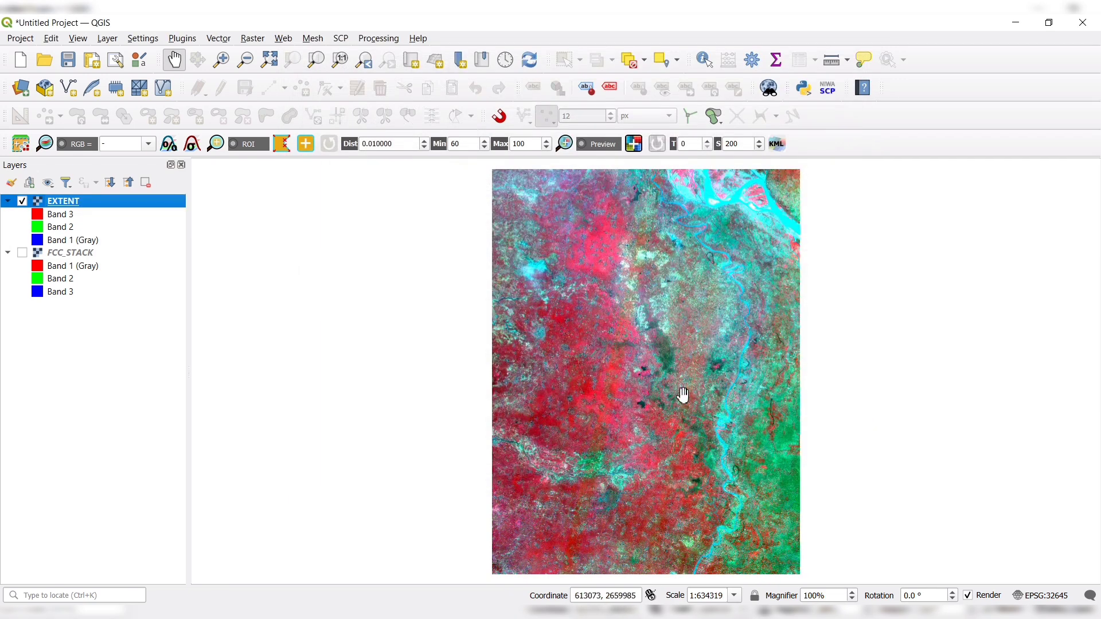
{"action": "left_click_drag", "start_coordinate": [683, 391], "coordinate": [604, 393]}
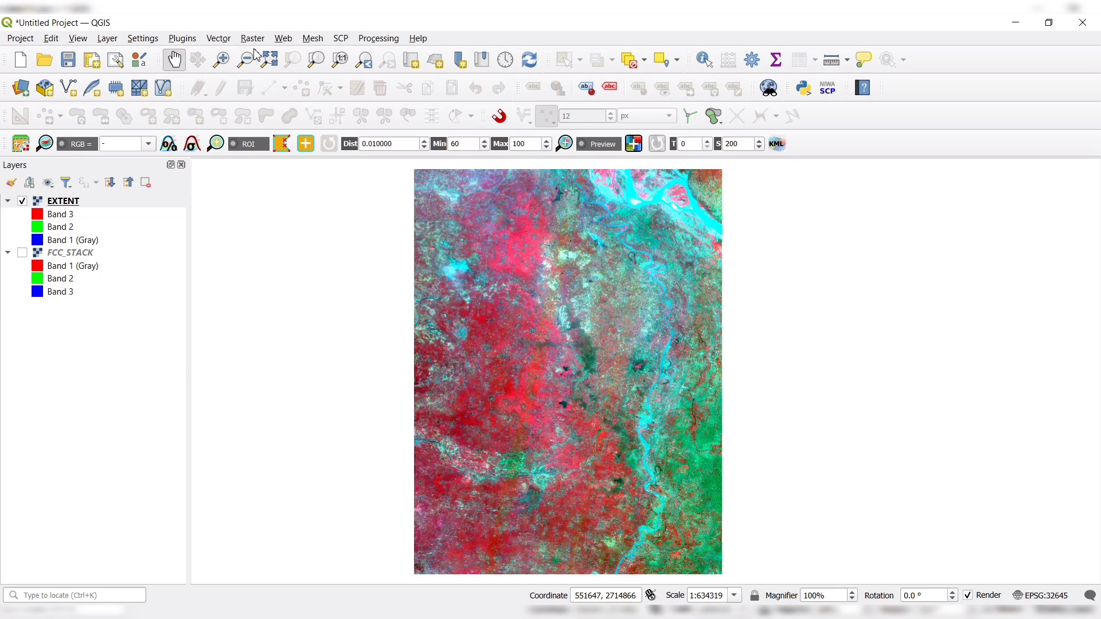
Review the installed plugins for the Semi-Automatic Classification Plugin and close the plugin manager.
{"action": "left_click", "coordinate": [191, 39]}
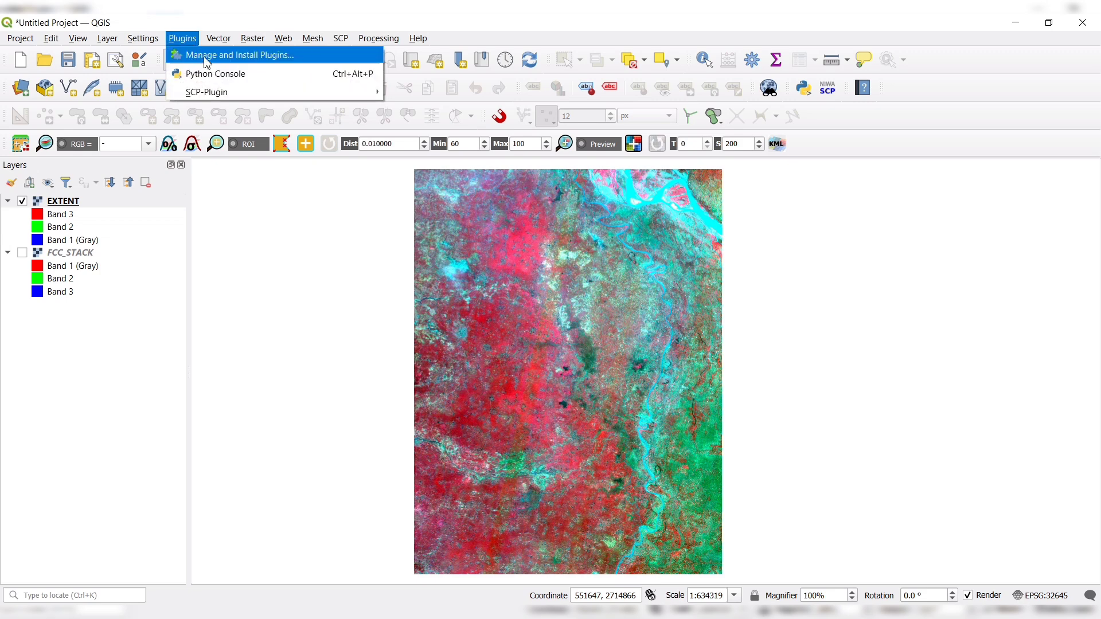
{"action": "left_click", "coordinate": [205, 57]}
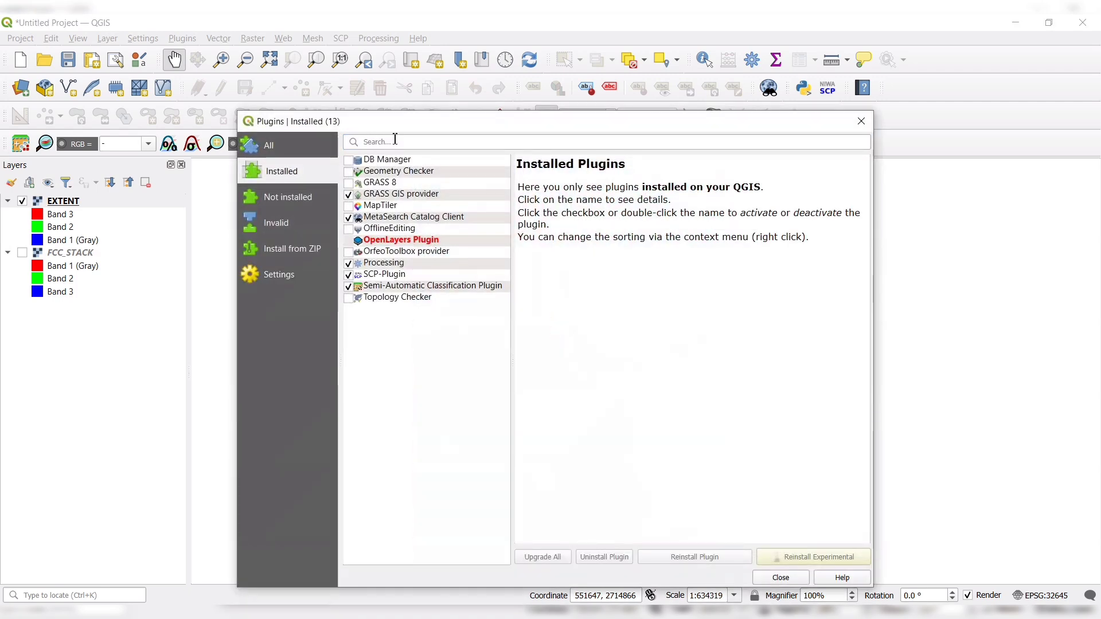
{"action": "left_click", "coordinate": [395, 140]}
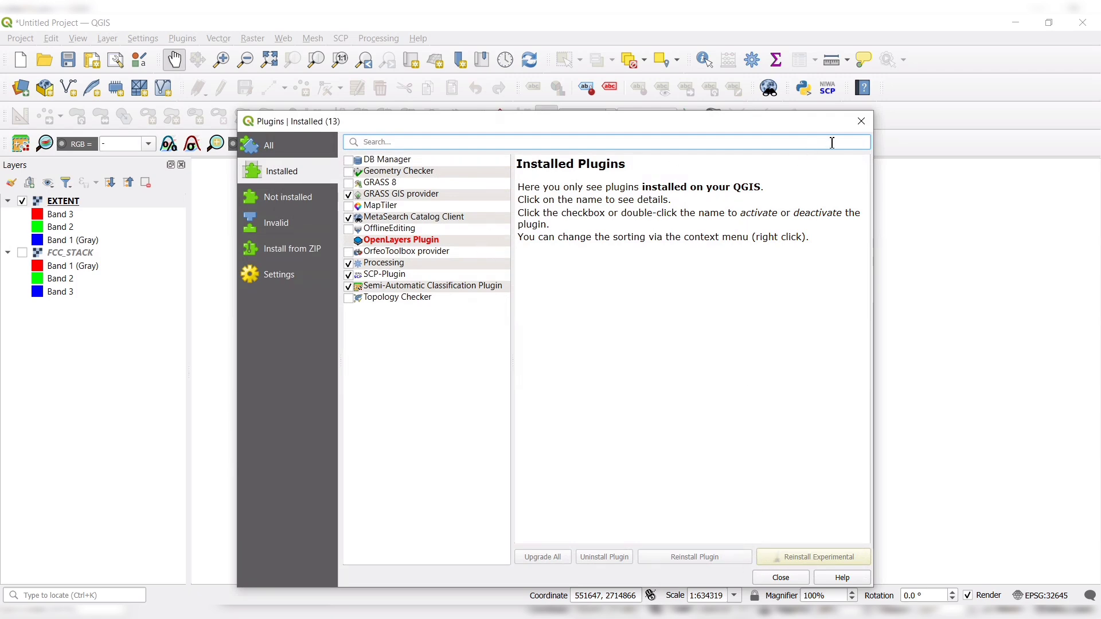
{"action": "left_click", "coordinate": [863, 119]}
Load the EXTENT raster from FOLDER FOR CLASSIFICATION into band set 1 of the Semi-Automatic Classification Plugin.
{"action": "left_click", "coordinate": [340, 38]}
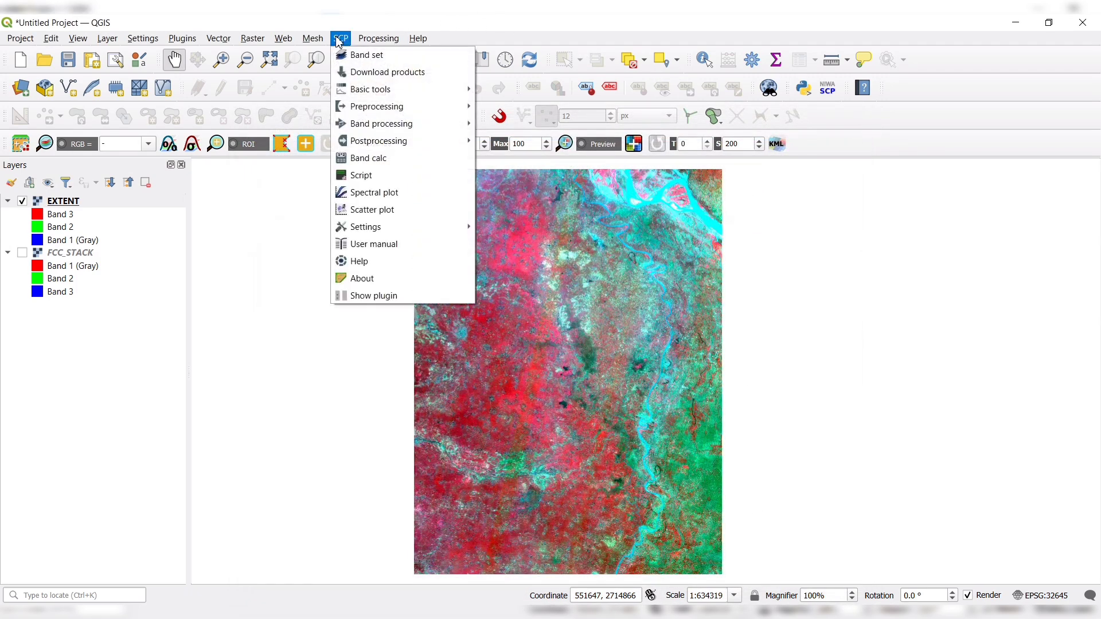
{"action": "left_click", "coordinate": [367, 55]}
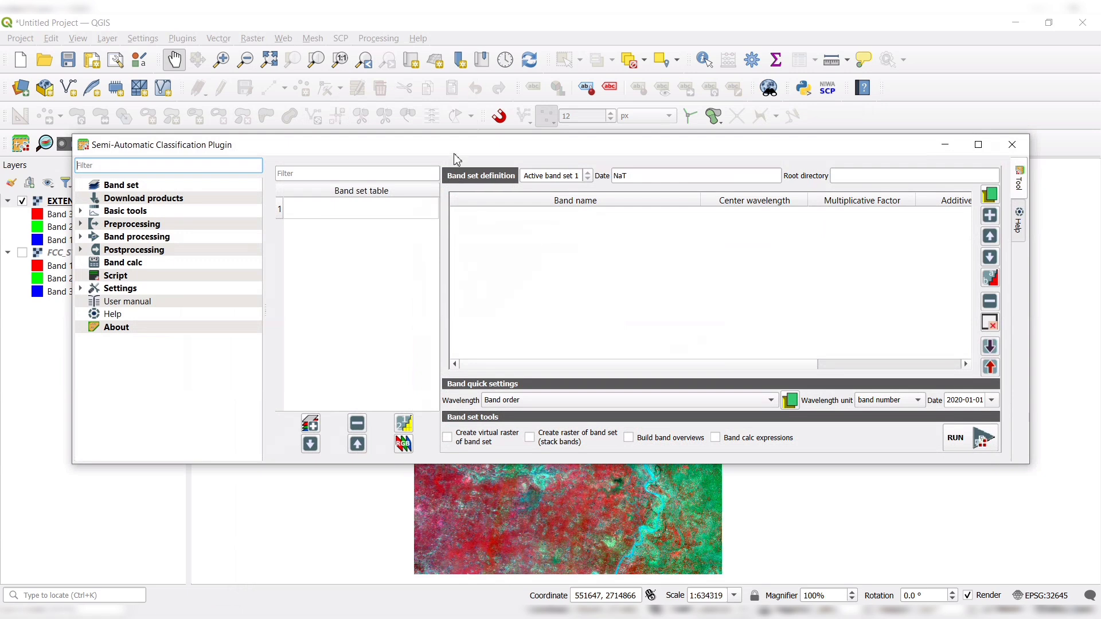
{"action": "left_click_drag", "start_coordinate": [532, 147], "coordinate": [534, 118]}
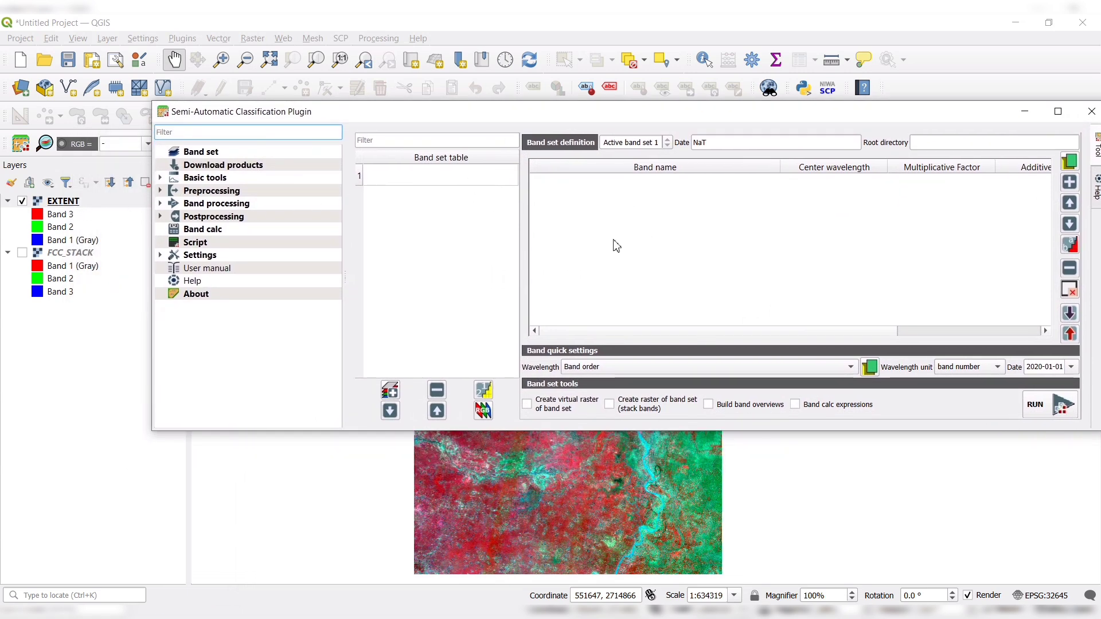
{"action": "left_click", "coordinate": [1070, 182]}
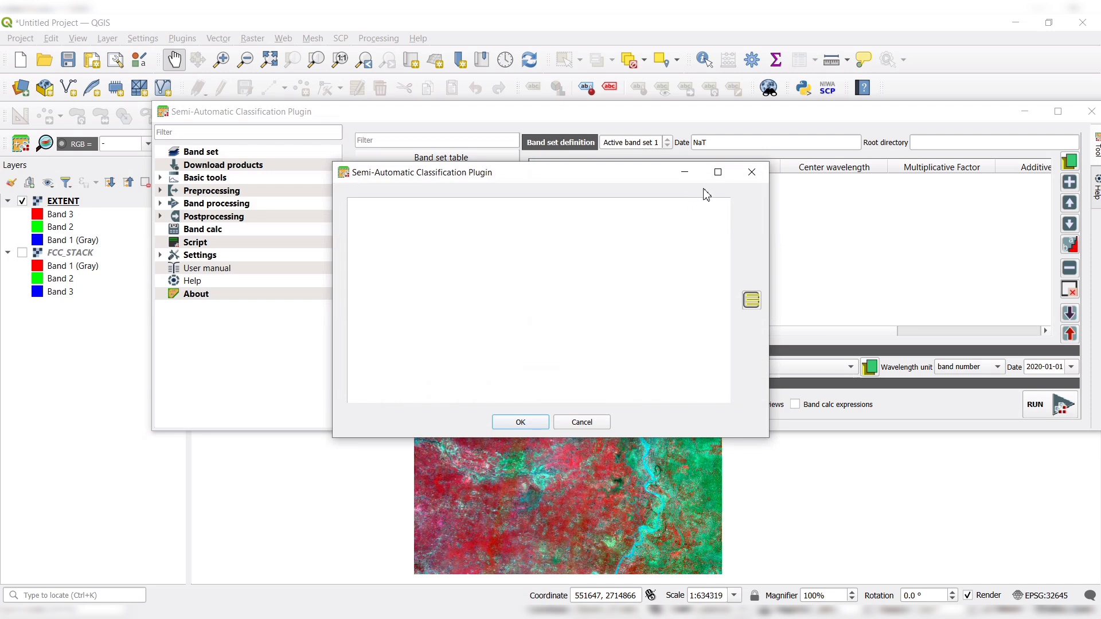
{"action": "left_click", "coordinate": [752, 173]}
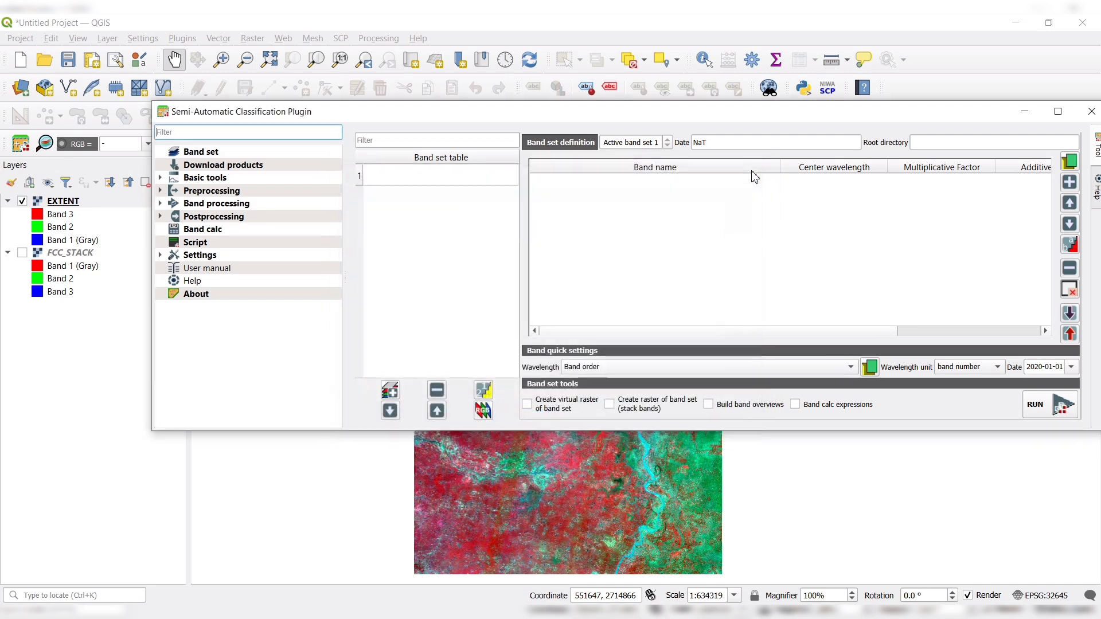
{"action": "left_click", "coordinate": [1070, 163]}
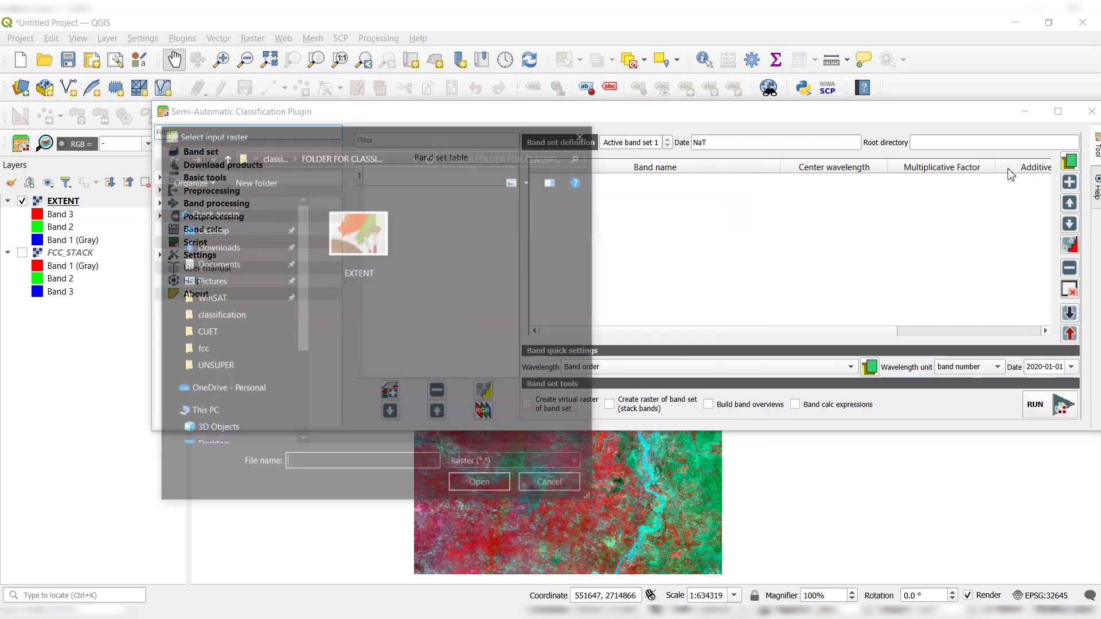
{"action": "left_click", "coordinate": [373, 248]}
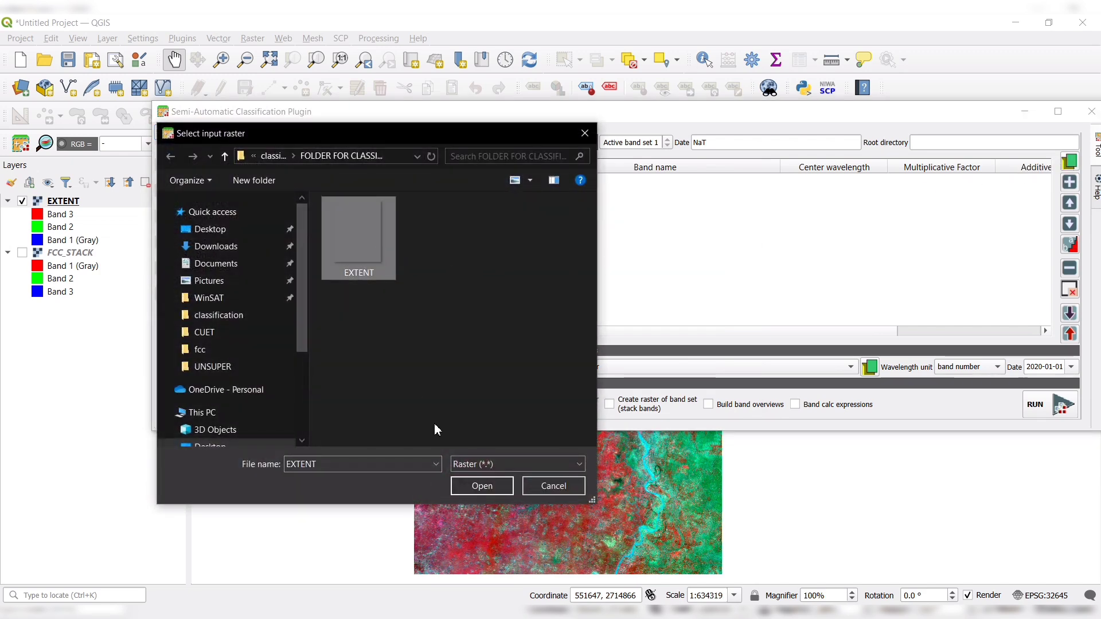
{"action": "left_click", "coordinate": [467, 486]}
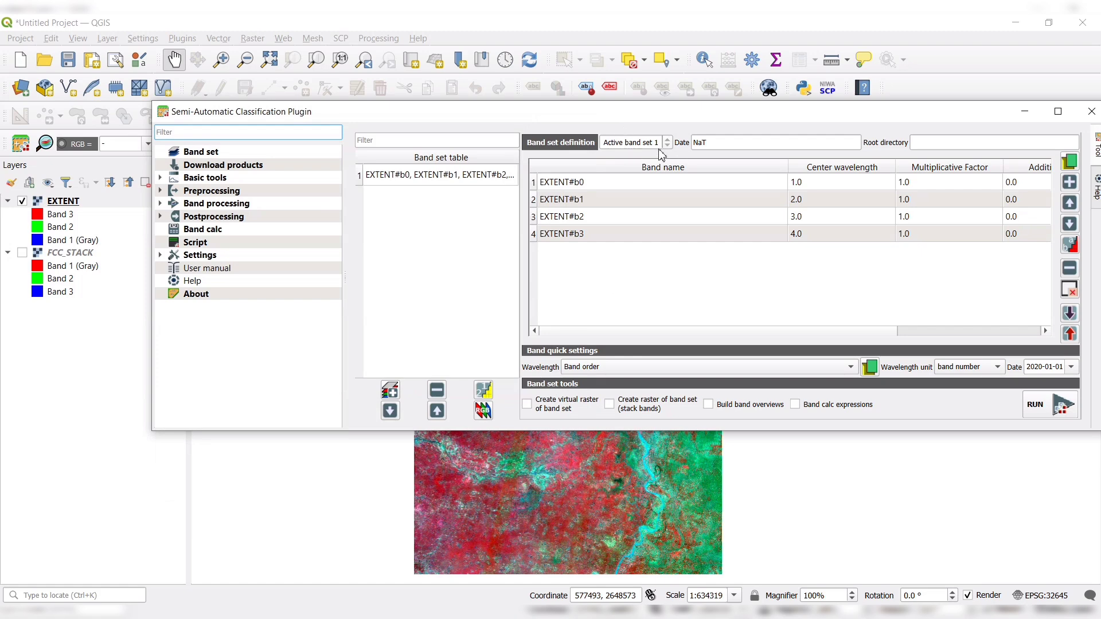
Keep the wavelength setting on Band order and enable creating both a virtual raster and a stacked raster of the band set.
{"action": "left_click", "coordinate": [591, 373]}
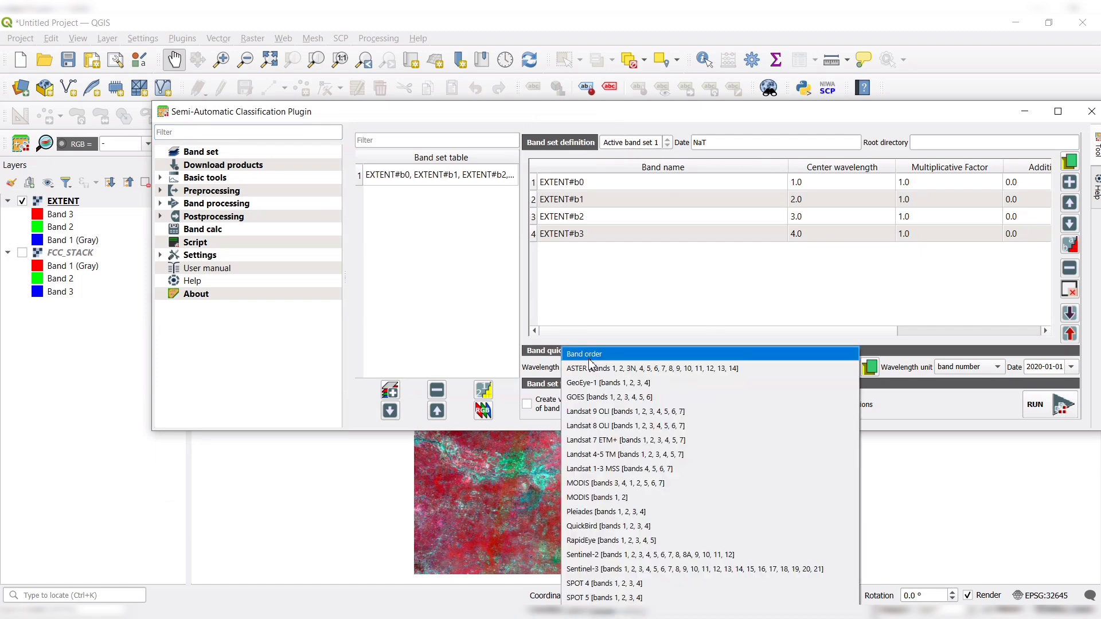
{"action": "left_click", "coordinate": [592, 370]}
{"action": "left_click", "coordinate": [608, 368]}
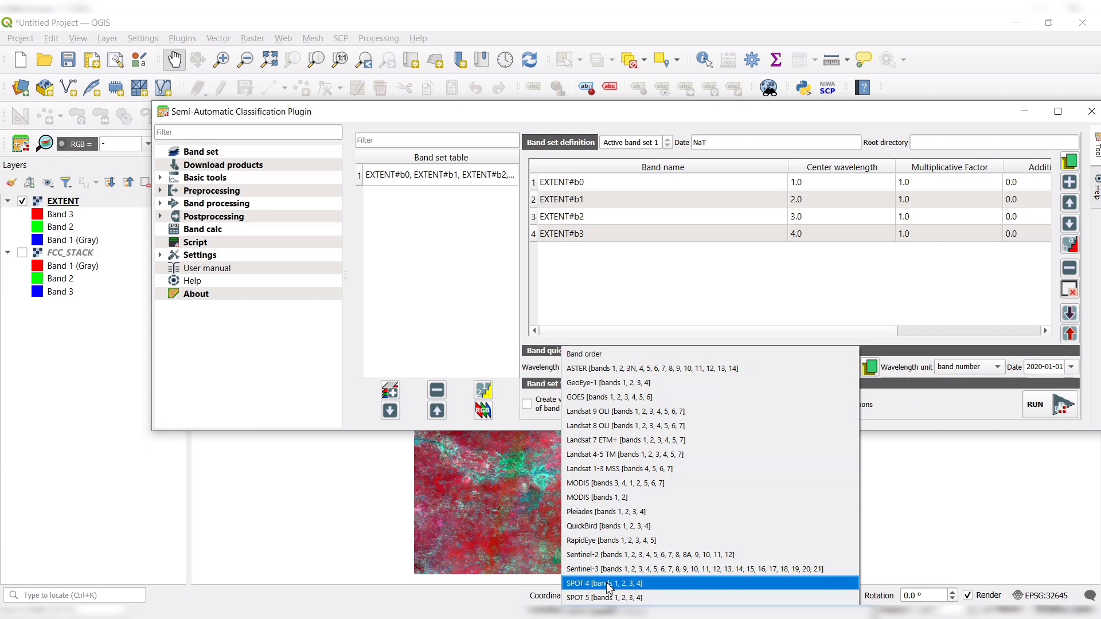
{"action": "left_click", "coordinate": [602, 355]}
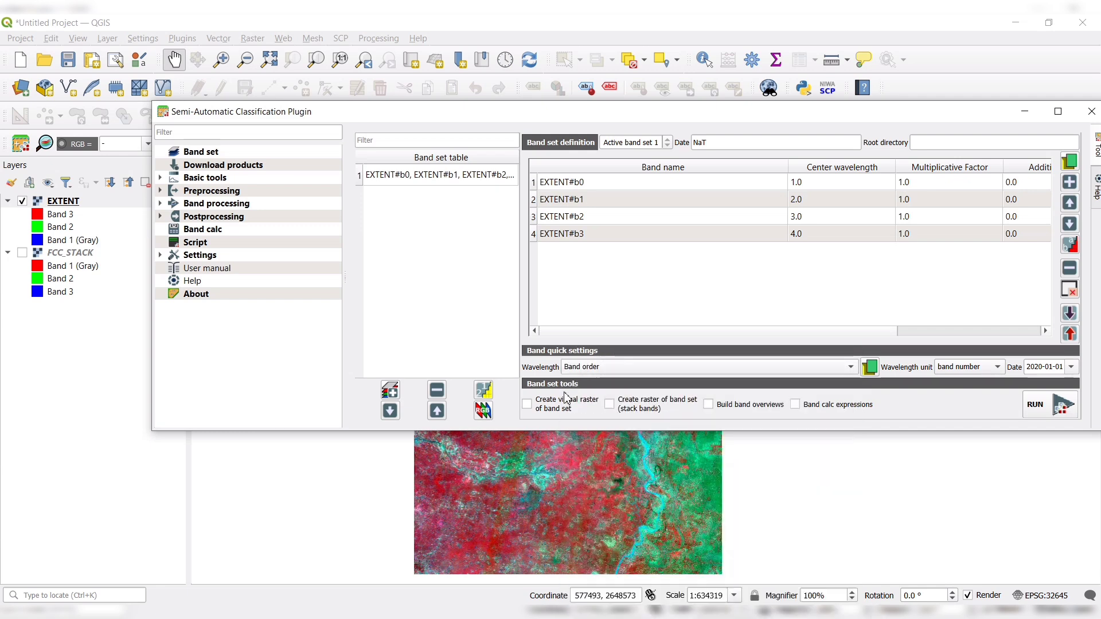
{"action": "left_click", "coordinate": [527, 404]}
{"action": "left_click", "coordinate": [609, 405]}
Open the Clustering tool under band processing and set the number of classes to 7.
{"action": "left_click", "coordinate": [227, 205]}
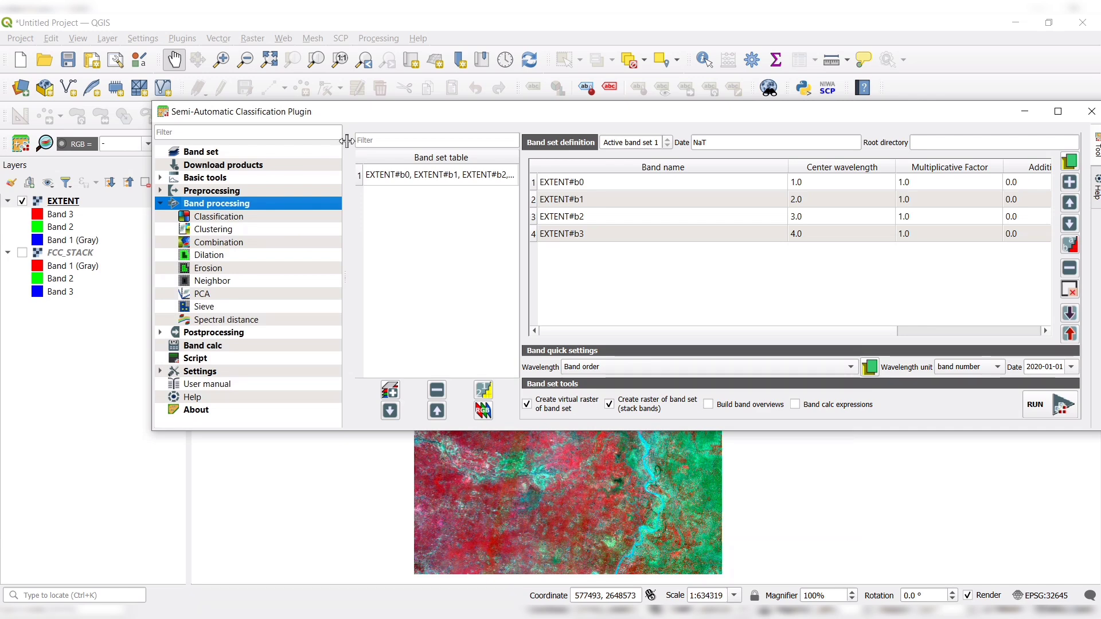
{"action": "left_click_drag", "start_coordinate": [362, 120], "coordinate": [304, 123]}
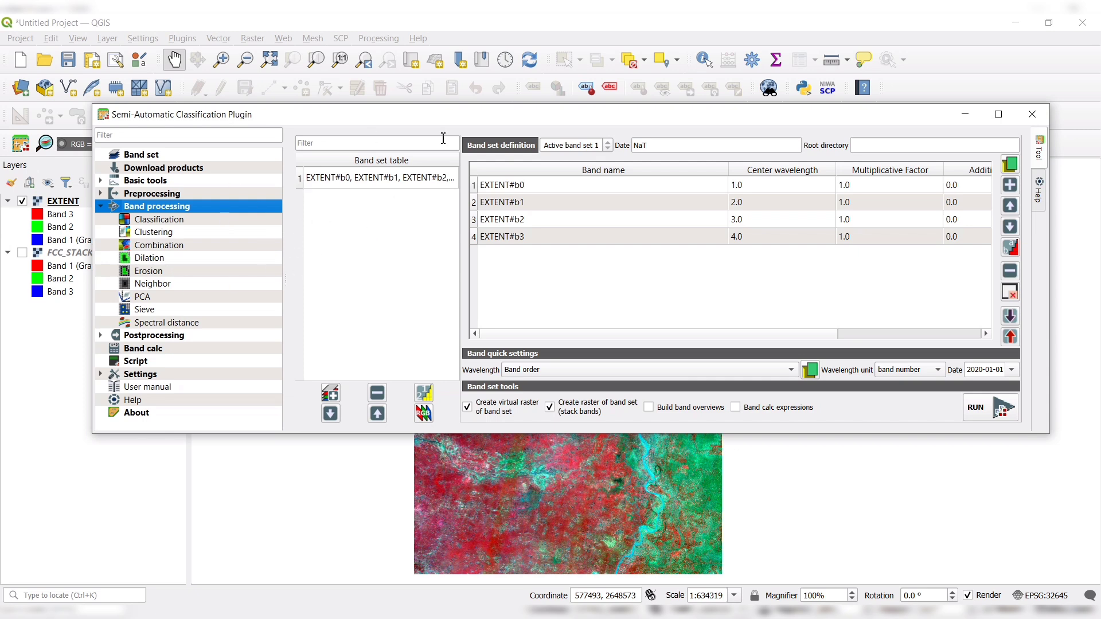
{"action": "mouse_move", "coordinate": [542, 122]}
{"action": "left_mouse_down"}
{"action": "mouse_move", "coordinate": [545, 162]}
{"action": "mouse_move", "coordinate": [545, 140]}
{"action": "left_mouse_up"}
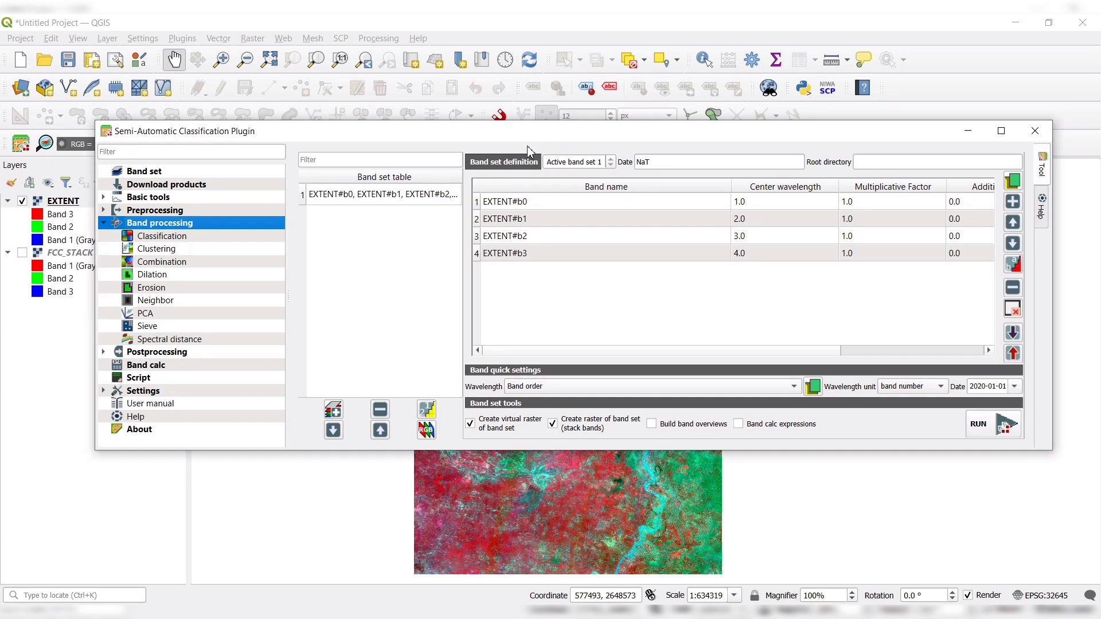
{"action": "left_click", "coordinate": [174, 250]}
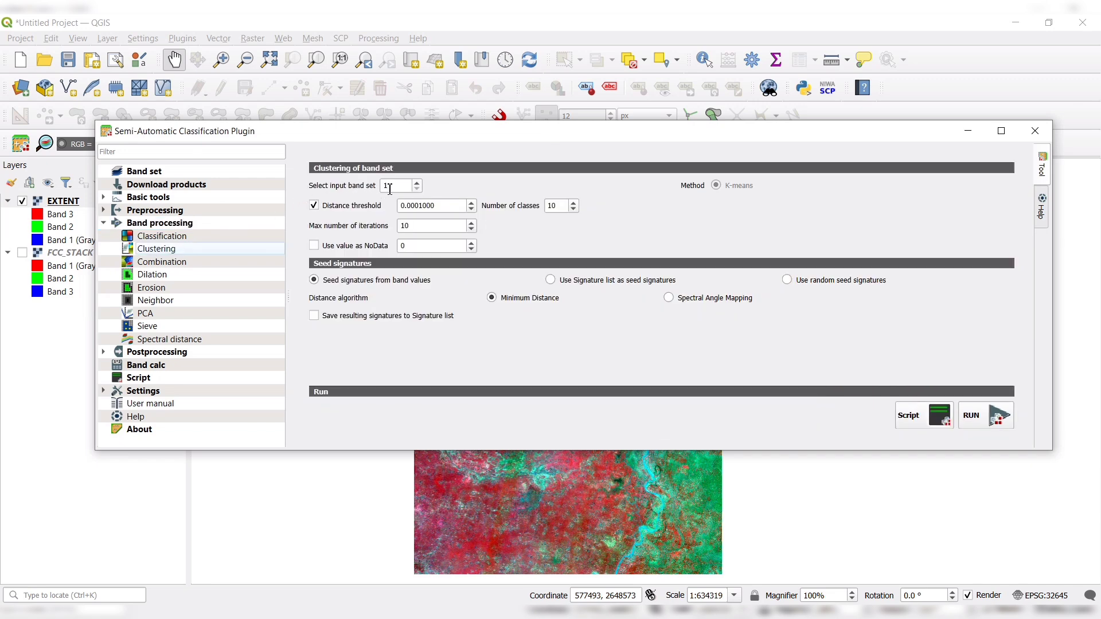
{"action": "left_click", "coordinate": [188, 172]}
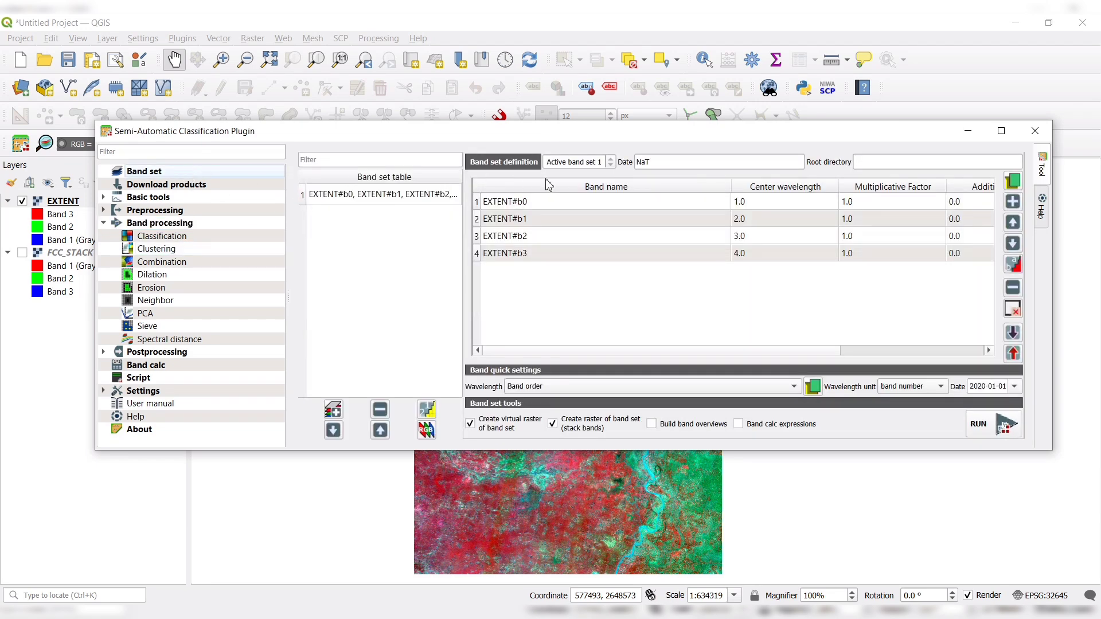
{"action": "left_click", "coordinate": [178, 249]}
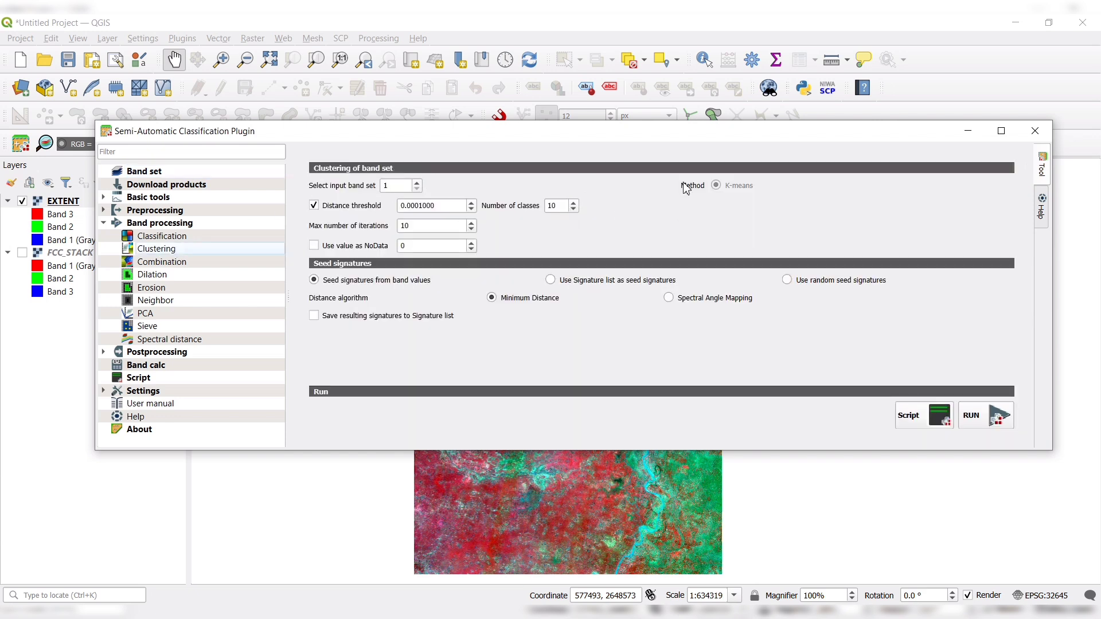
{"action": "left_click", "coordinate": [573, 209]}
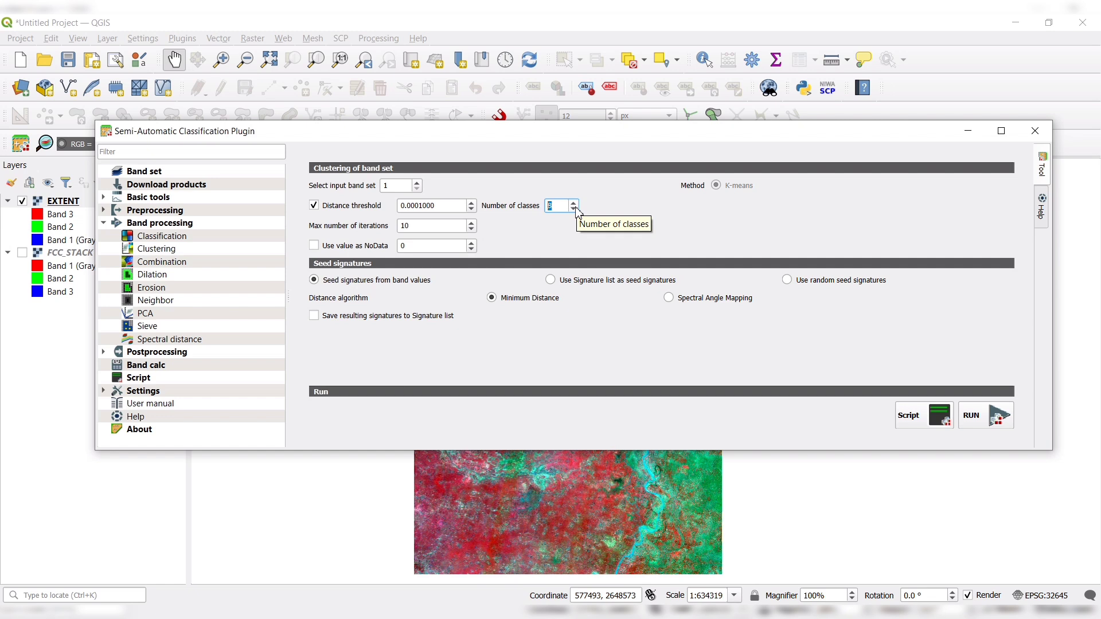
{"action": "left_click", "coordinate": [574, 210]}
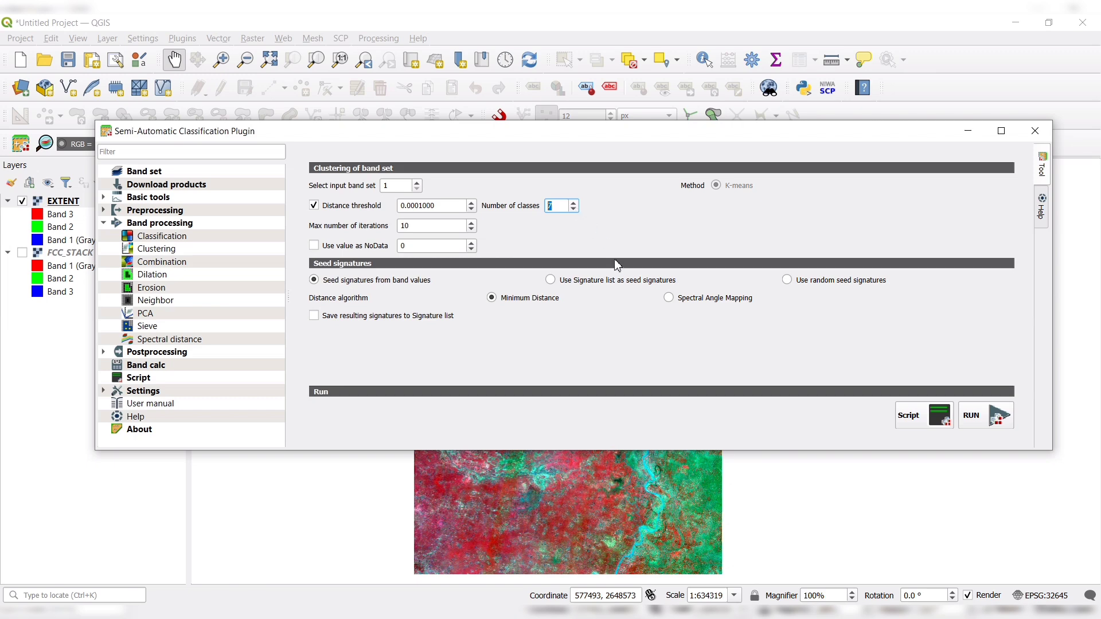
Run the K-means clustering, save the output as LULC_UNSUPERVISED in FOLDER FOR CLASSIFICATION and close the plugin window.
{"action": "left_click", "coordinate": [985, 427]}
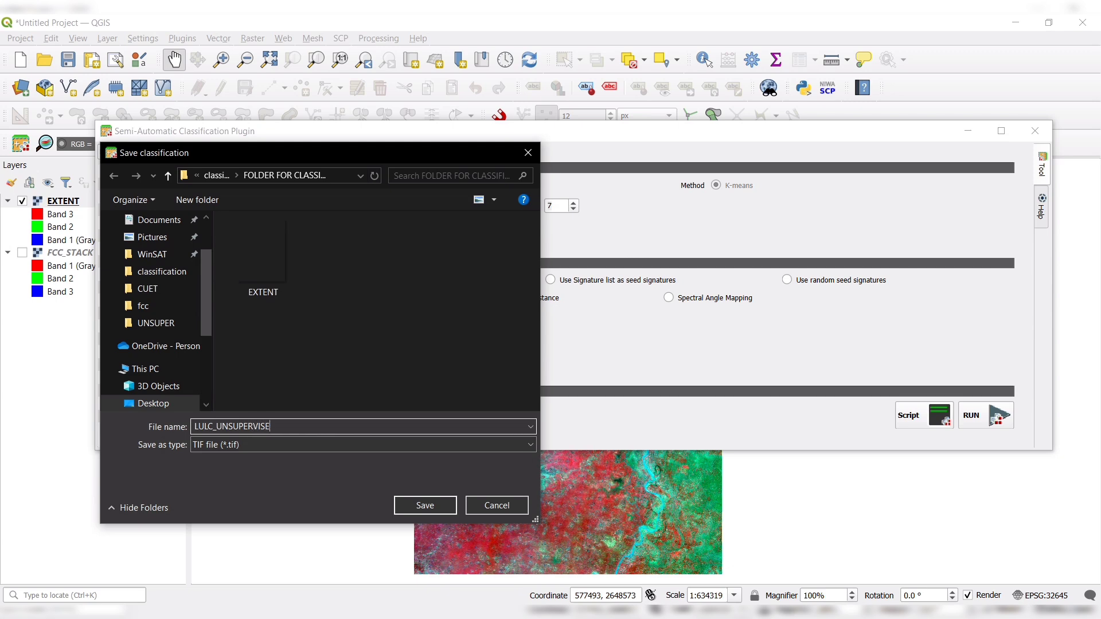
{"action": "left_click", "coordinate": [445, 509]}
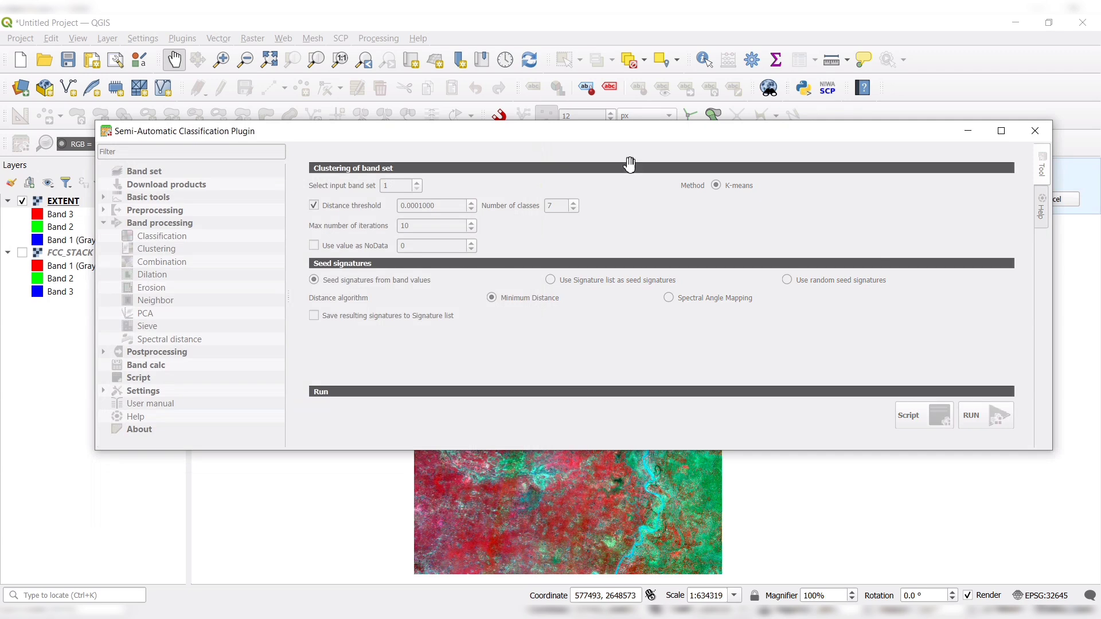
{"action": "left_click_drag", "start_coordinate": [624, 140], "coordinate": [629, 261]}
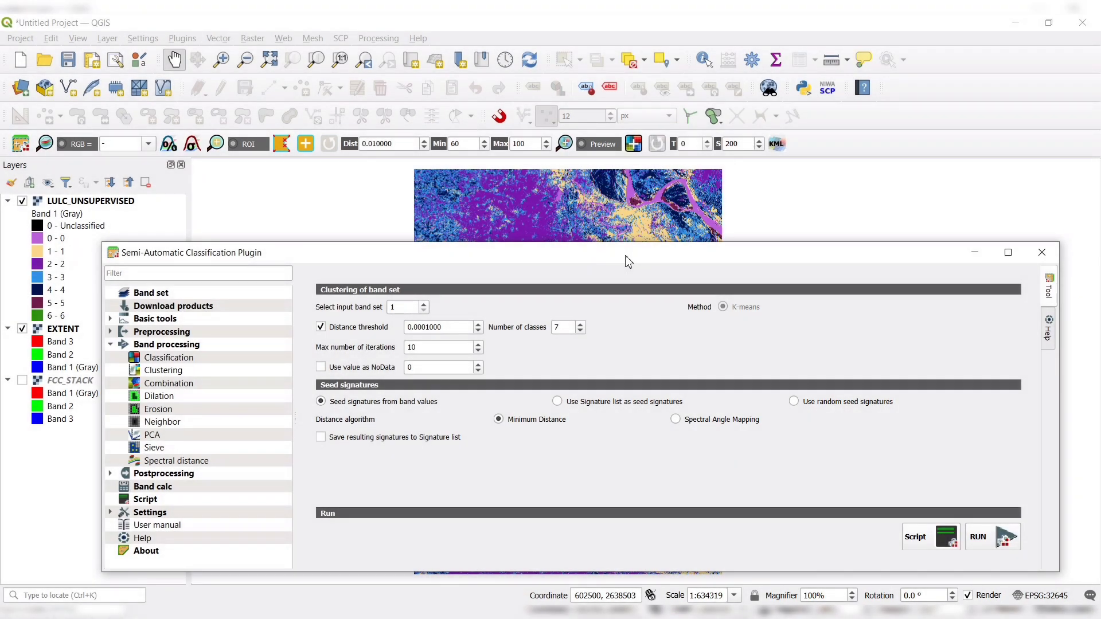
{"action": "left_click", "coordinate": [1042, 252]}
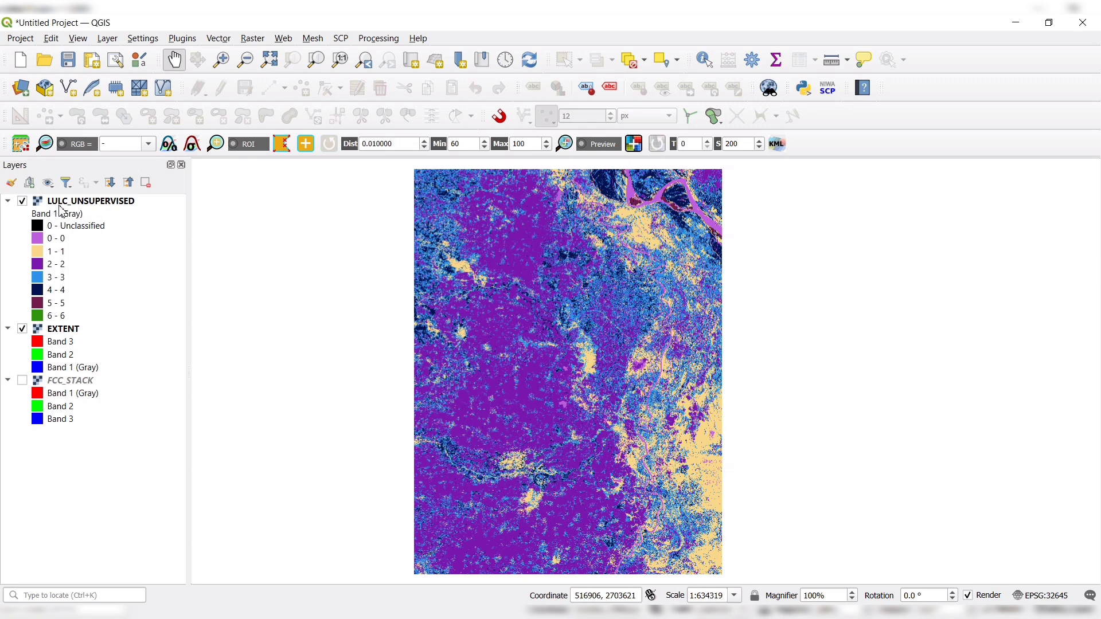
Remove the "0 - Unclassified" entry from the LULC_UNSUPERVISED layer's symbology.
{"action": "left_click", "coordinate": [60, 207]}
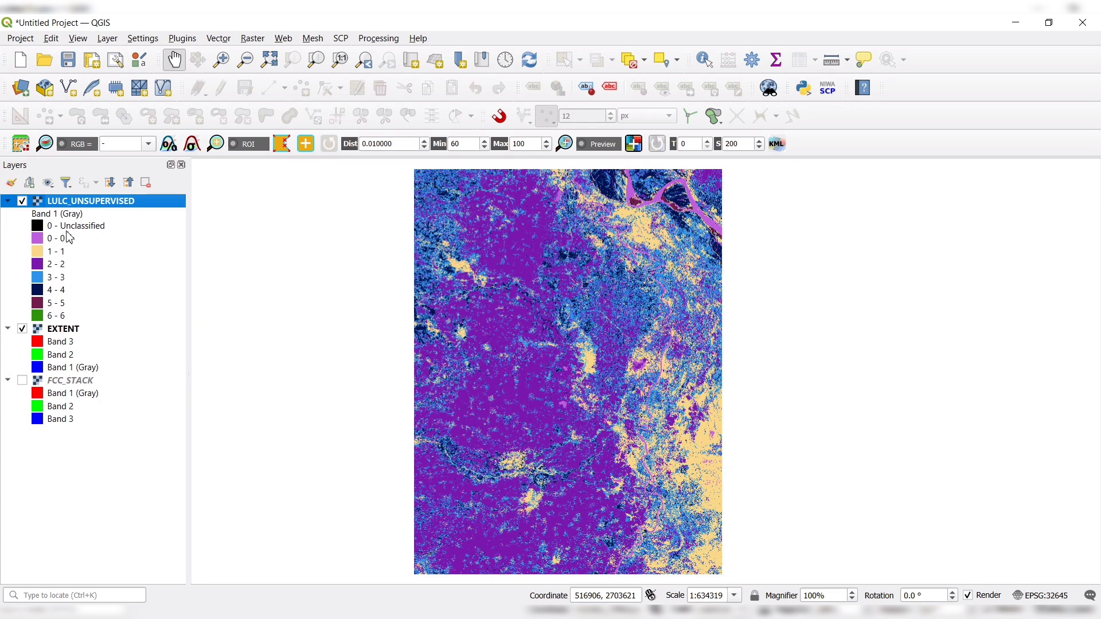
{"action": "right_click", "coordinate": [66, 208]}
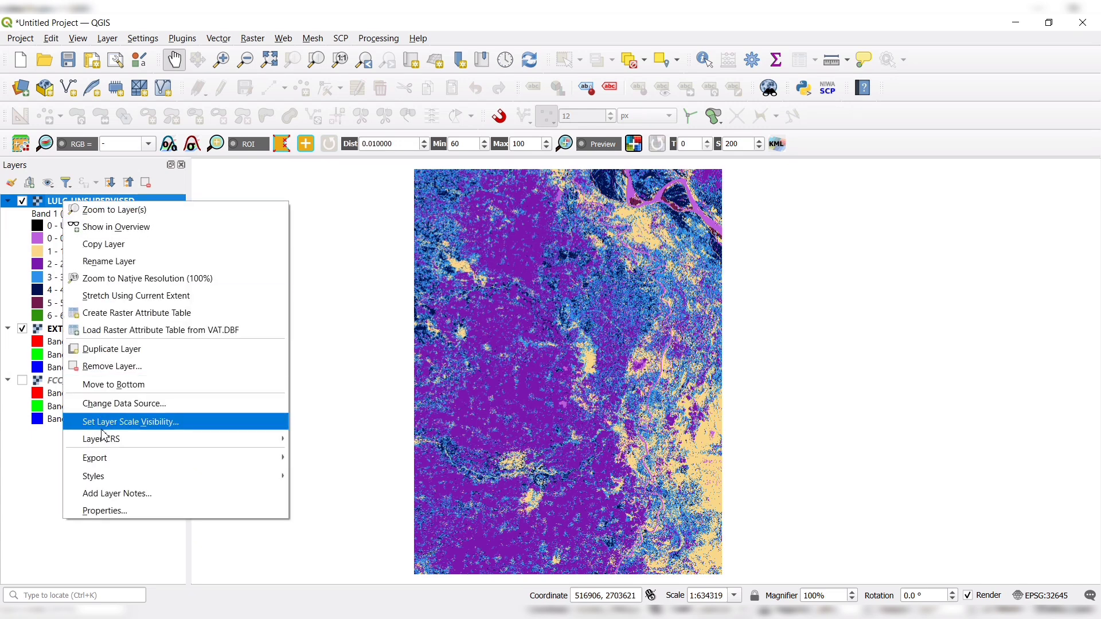
{"action": "left_click", "coordinate": [96, 512]}
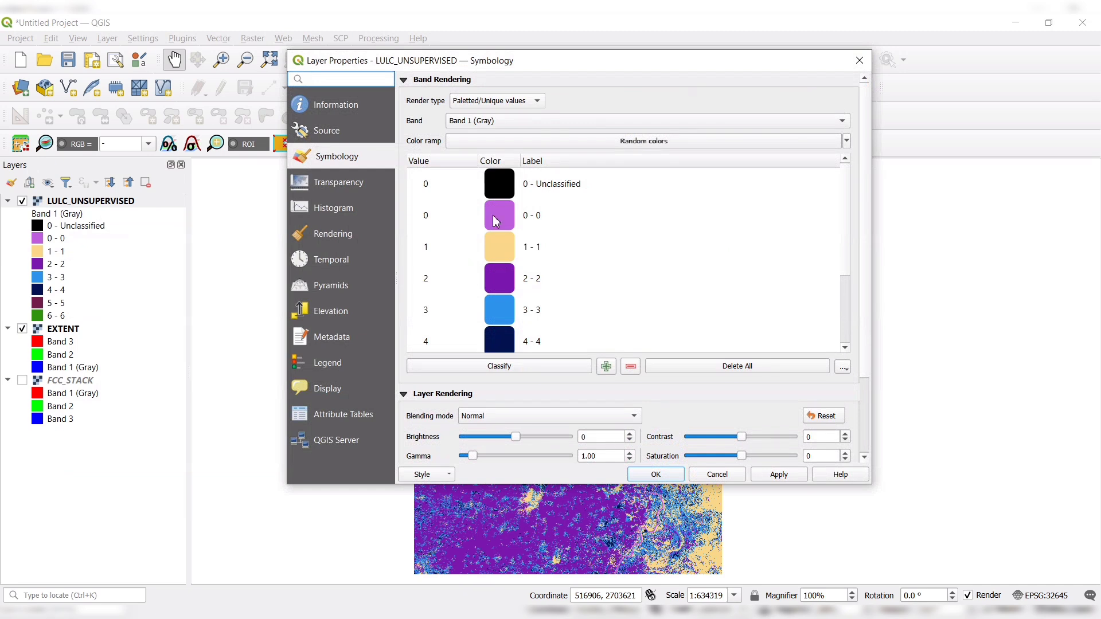
{"action": "left_click", "coordinate": [508, 185]}
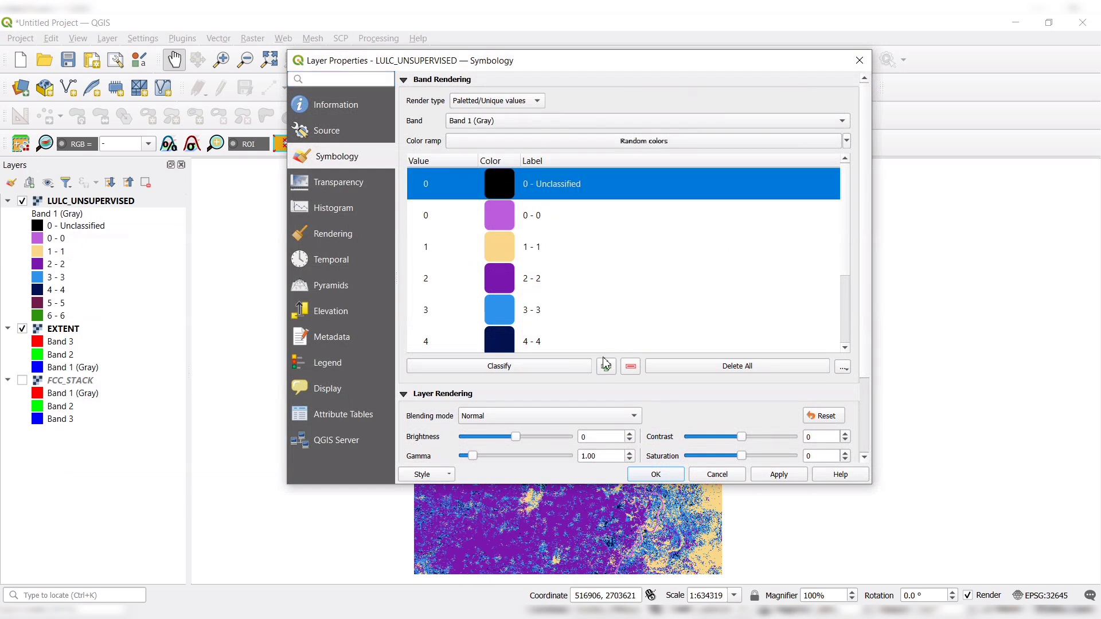
{"action": "left_click", "coordinate": [630, 367]}
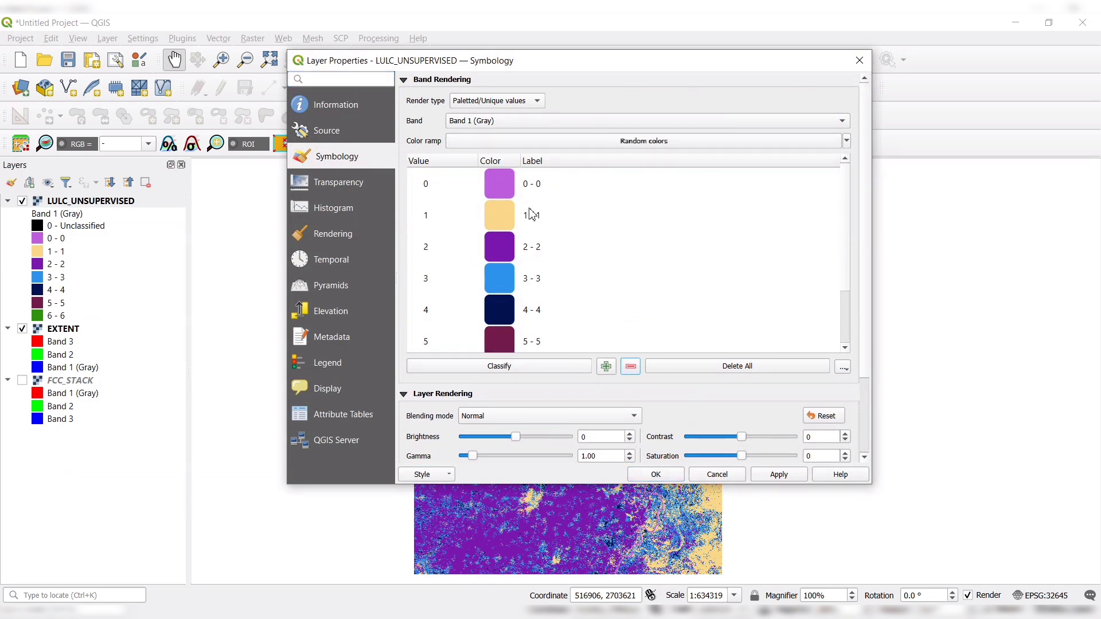
Change the colour of class 0 to red #dc0a3b and apply the LULC_UNSUPERVISED symbology.
{"action": "scroll", "coordinate": [508, 299], "scroll_direction": "down", "scroll_amount": 5}
{"action": "scroll", "coordinate": [508, 301], "scroll_direction": "up", "scroll_amount": 6}
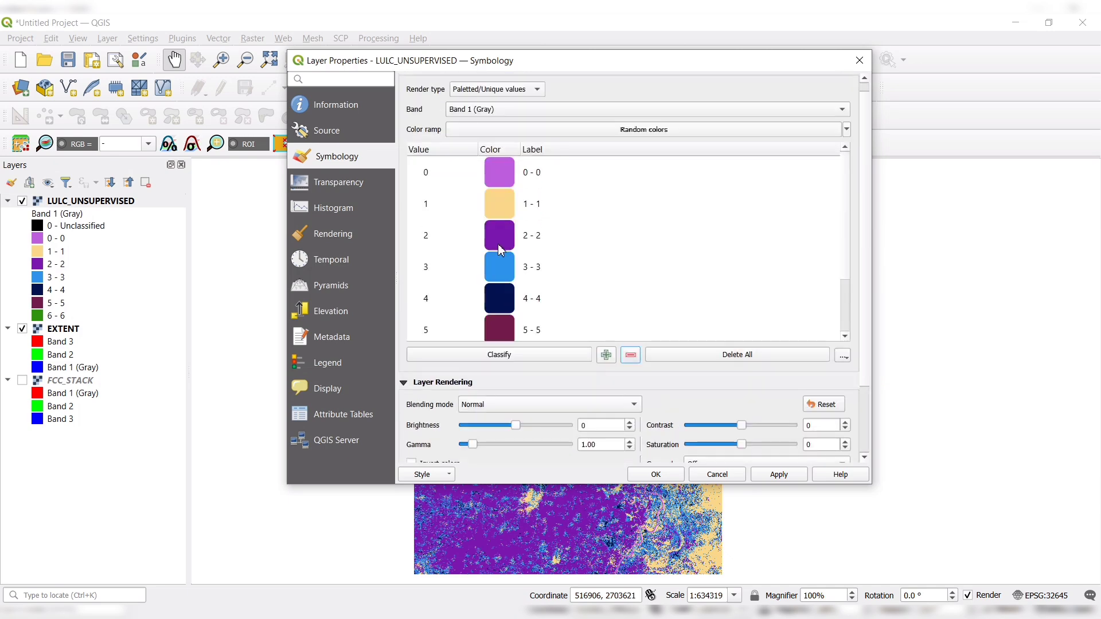
{"action": "double_click", "coordinate": [500, 177]}
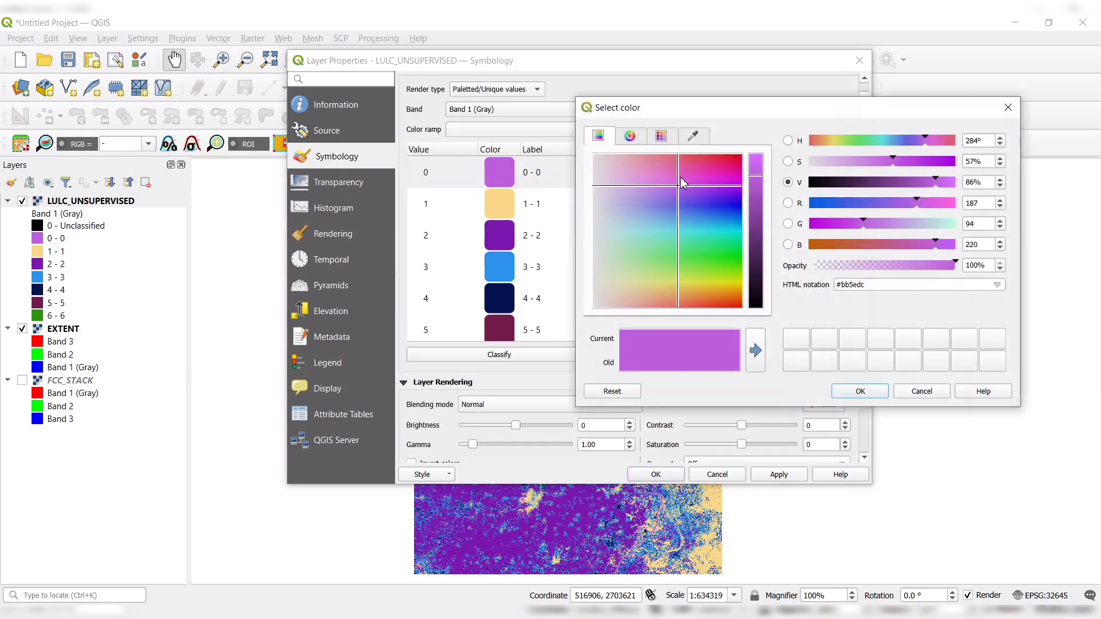
{"action": "left_click_drag", "start_coordinate": [658, 184], "coordinate": [738, 167]}
{"action": "left_click", "coordinate": [860, 391]}
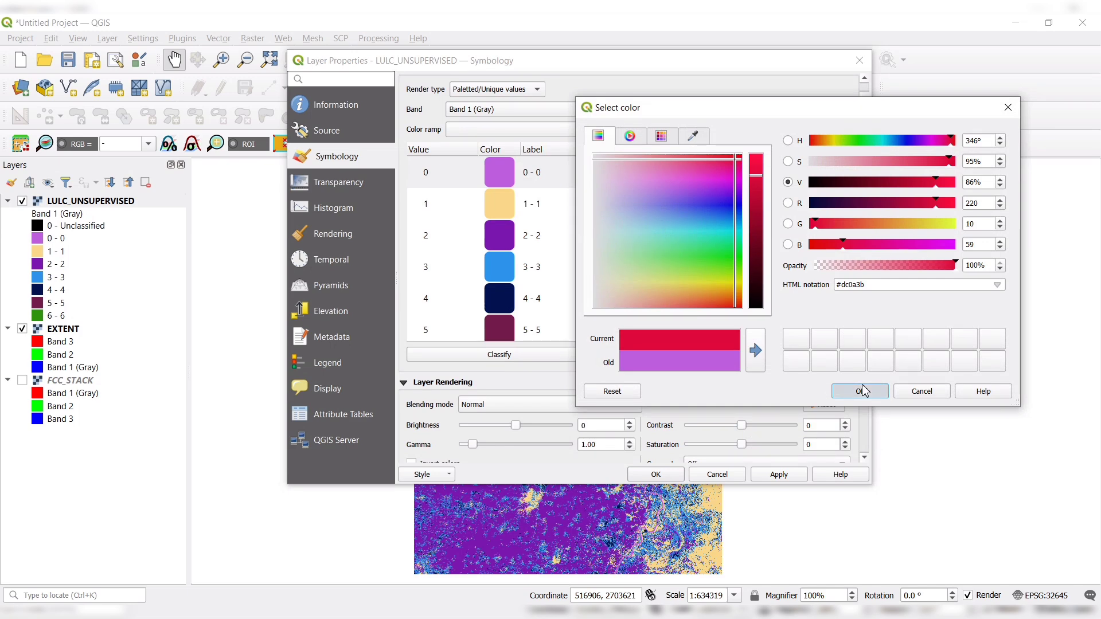
{"action": "left_click", "coordinate": [801, 479]}
{"action": "scroll", "coordinate": [493, 270], "scroll_direction": "down", "scroll_amount": 4}
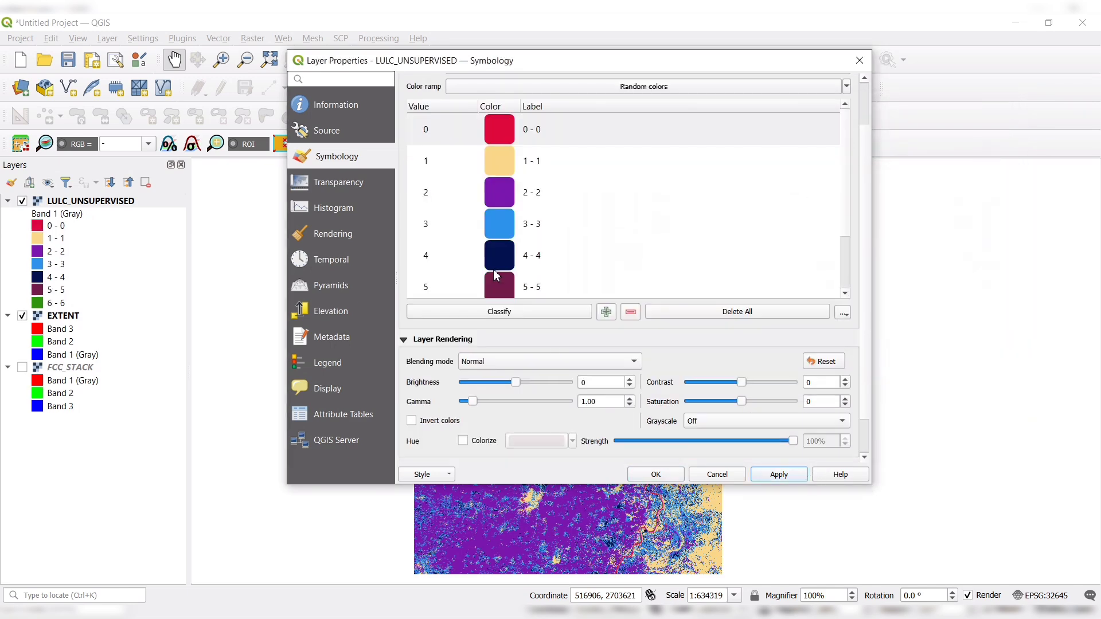
Change the colour of class 2 to medium green, apply the LULC_UNSUPERVISED symbology and close the layer properties.
{"action": "scroll", "coordinate": [497, 276], "scroll_direction": "up", "scroll_amount": 4}
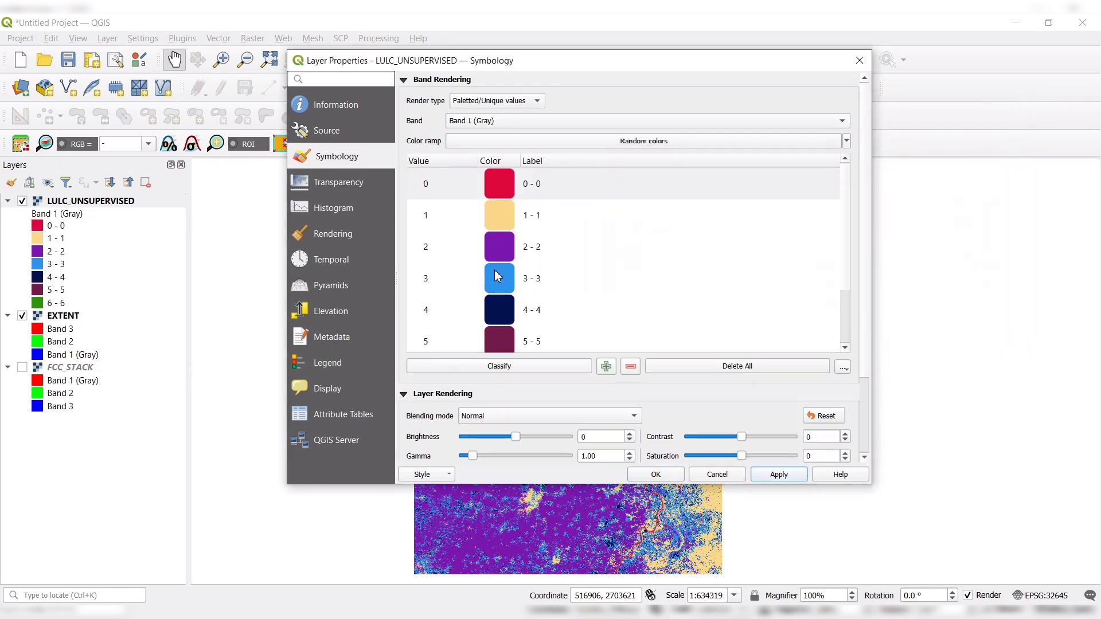
{"action": "double_click", "coordinate": [499, 247]}
{"action": "left_click", "coordinate": [655, 260]}
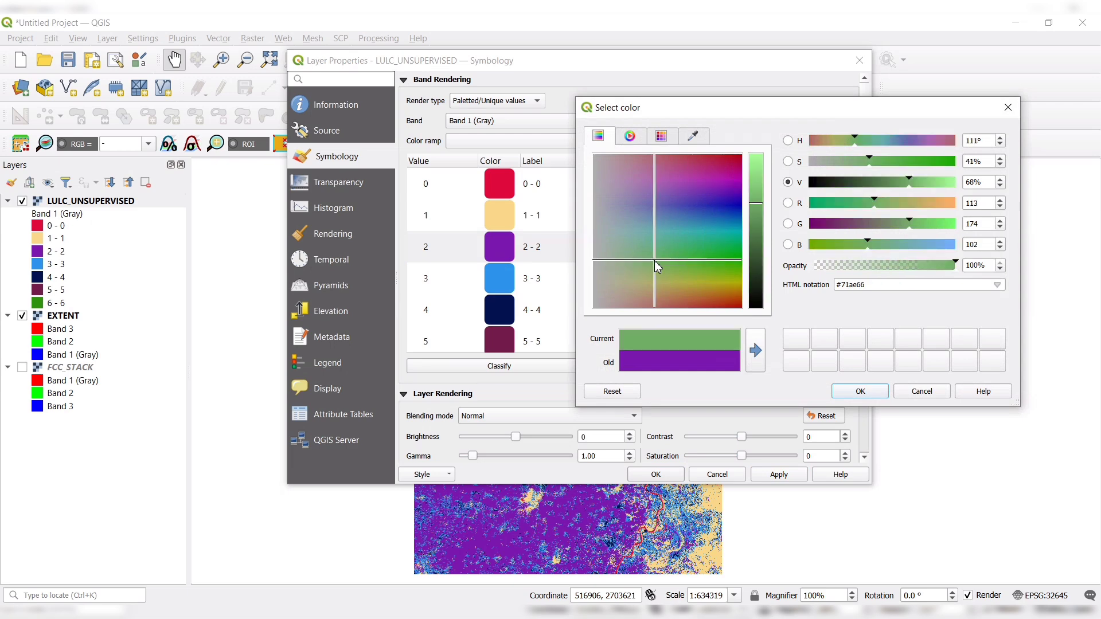
{"action": "left_click", "coordinate": [687, 260]}
{"action": "left_click", "coordinate": [860, 391]}
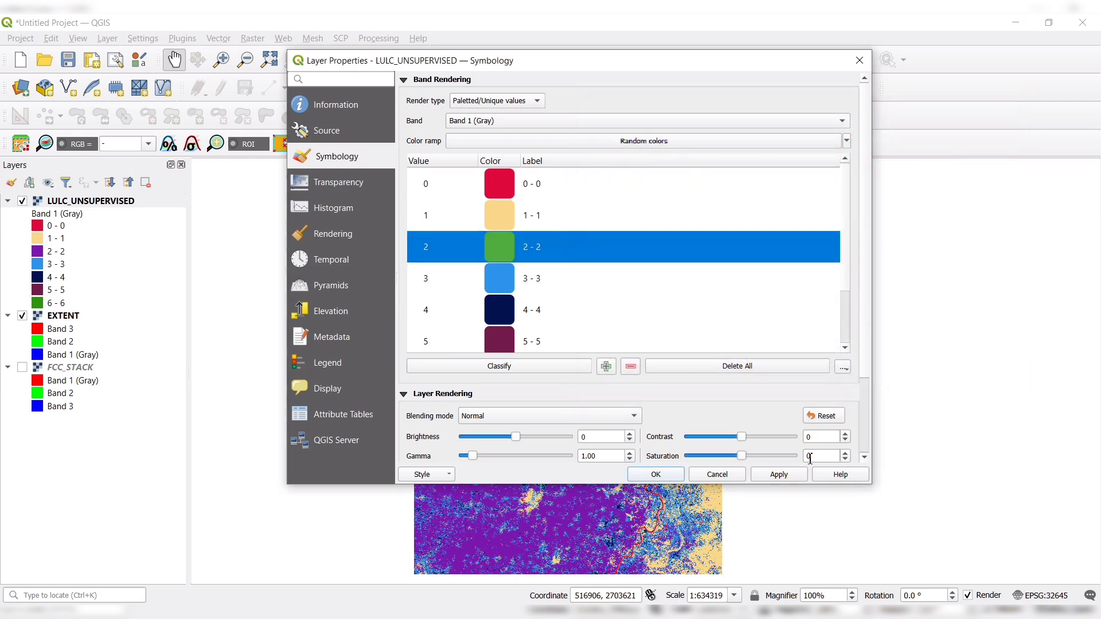
{"action": "left_click", "coordinate": [791, 476]}
{"action": "left_click", "coordinate": [655, 474]}
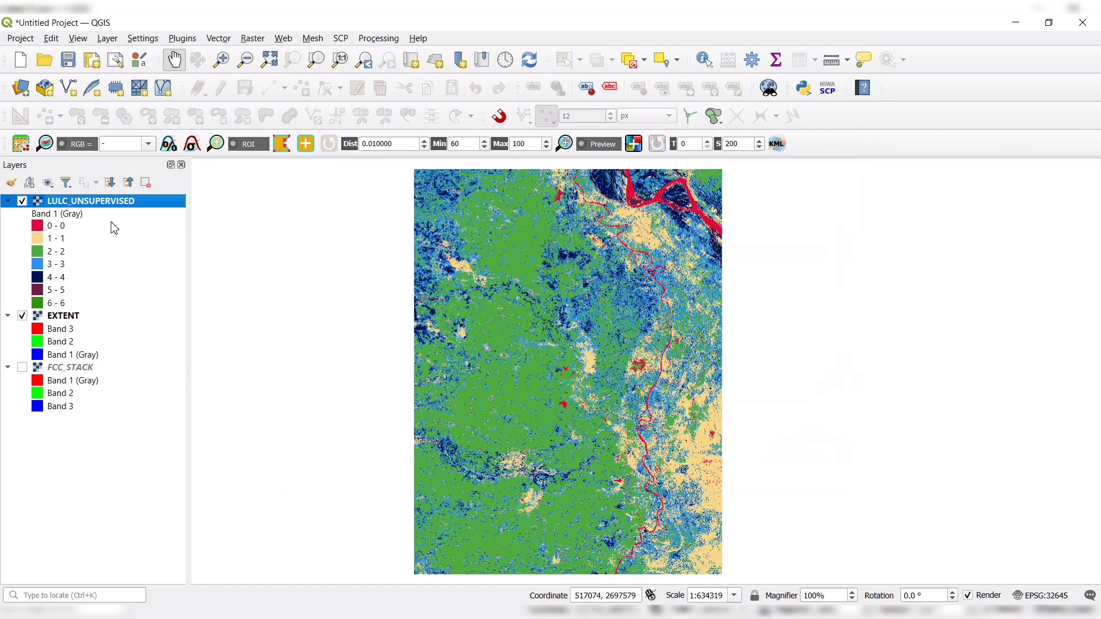
Open the plugin manager and search all available plugins for "HC".
{"action": "mouse_move", "coordinate": [452, 275]}
{"action": "left_mouse_down"}
{"action": "mouse_move", "coordinate": [459, 290]}
{"action": "mouse_move", "coordinate": [464, 277]}
{"action": "left_mouse_up"}
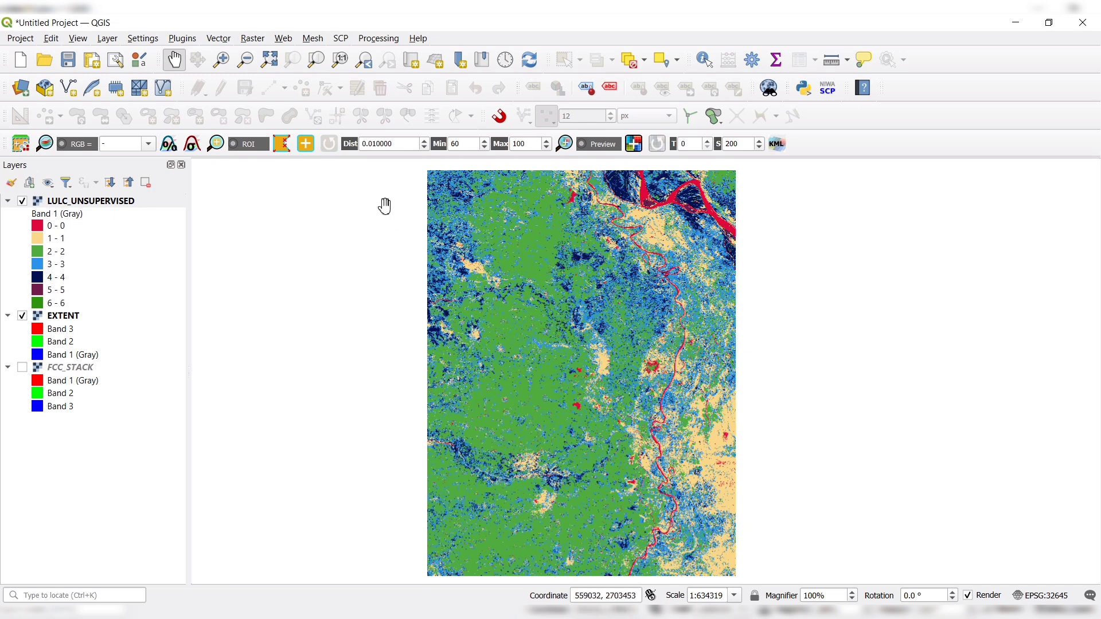
{"action": "left_click", "coordinate": [183, 39]}
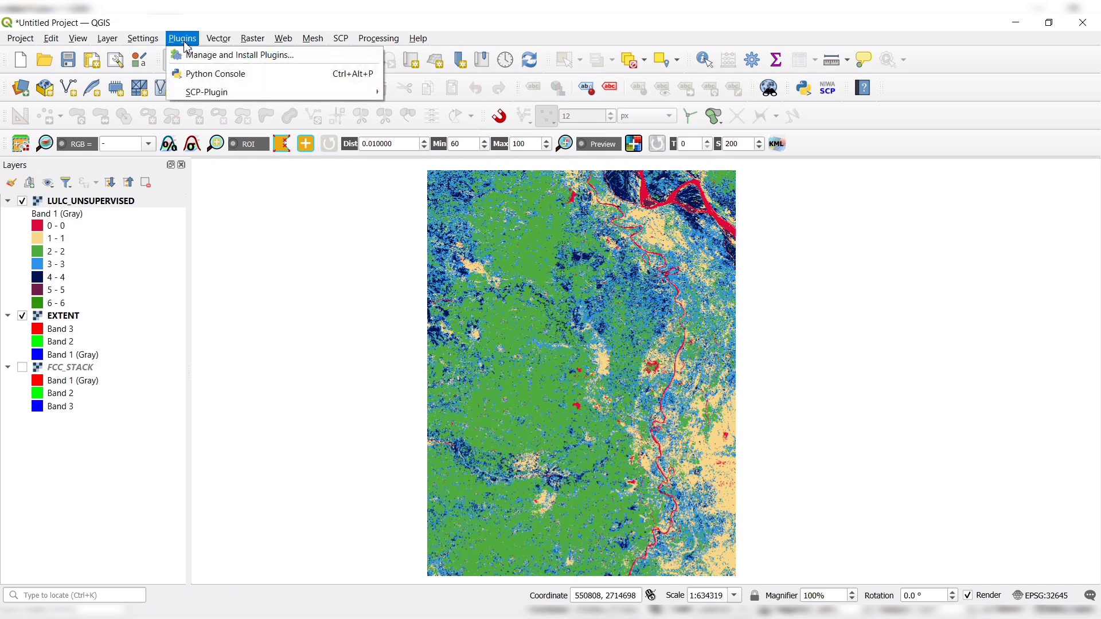
{"action": "left_click", "coordinate": [192, 56]}
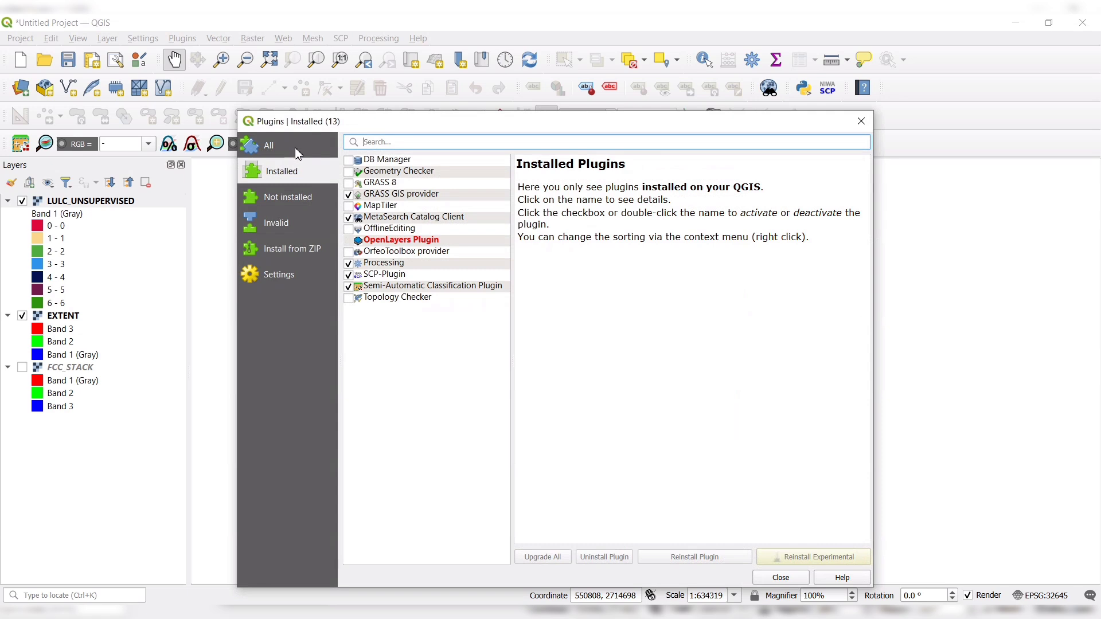
{"action": "left_click", "coordinate": [297, 151]}
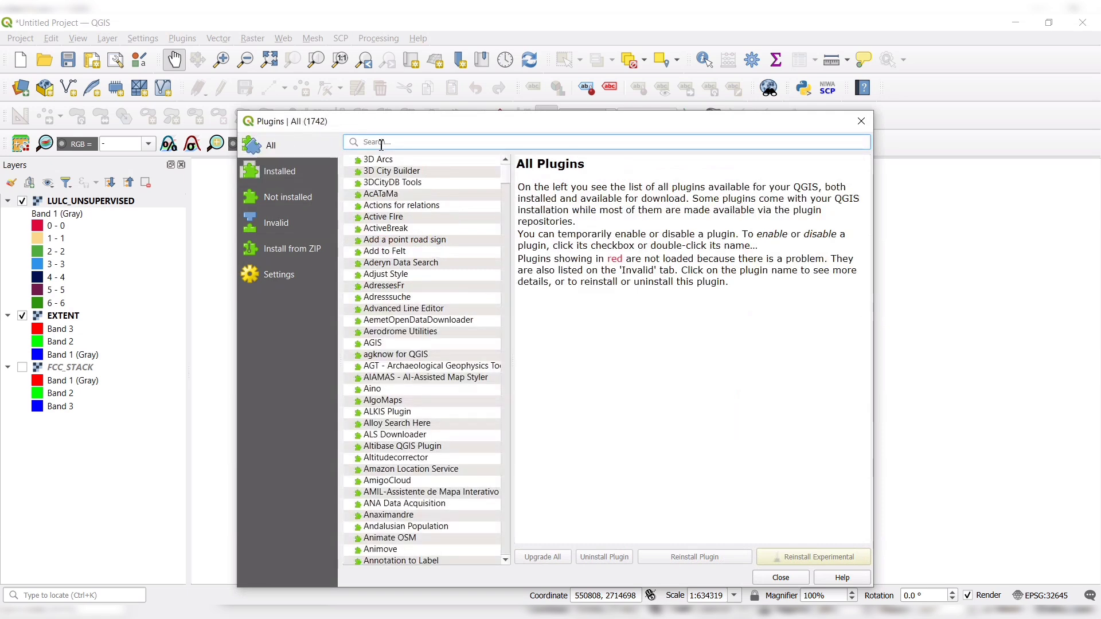
{"action": "type", "text": "Hc"}
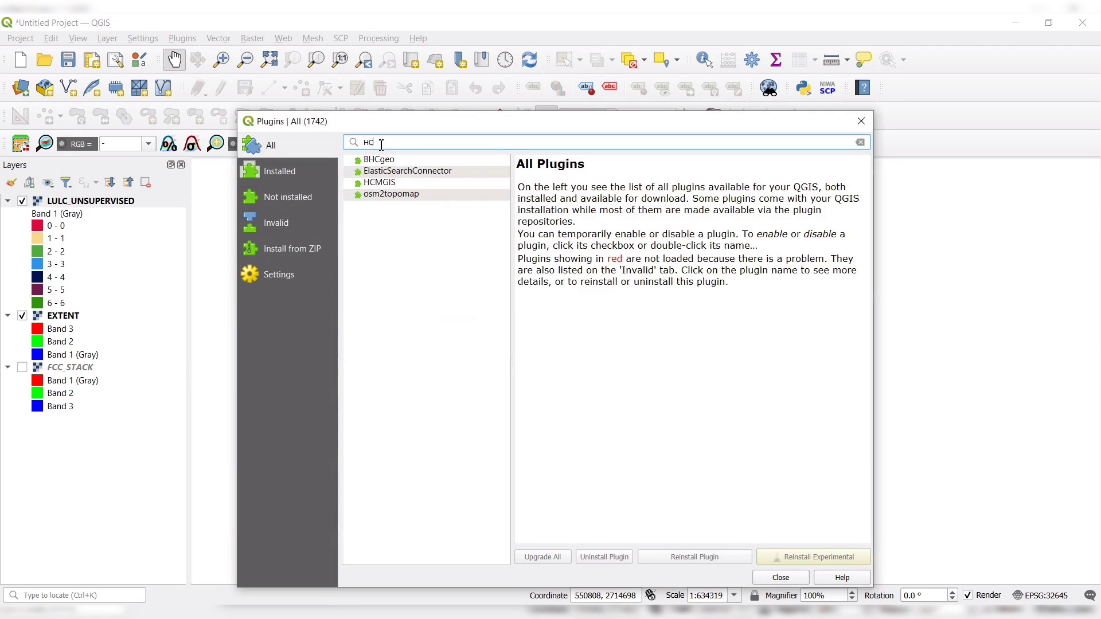